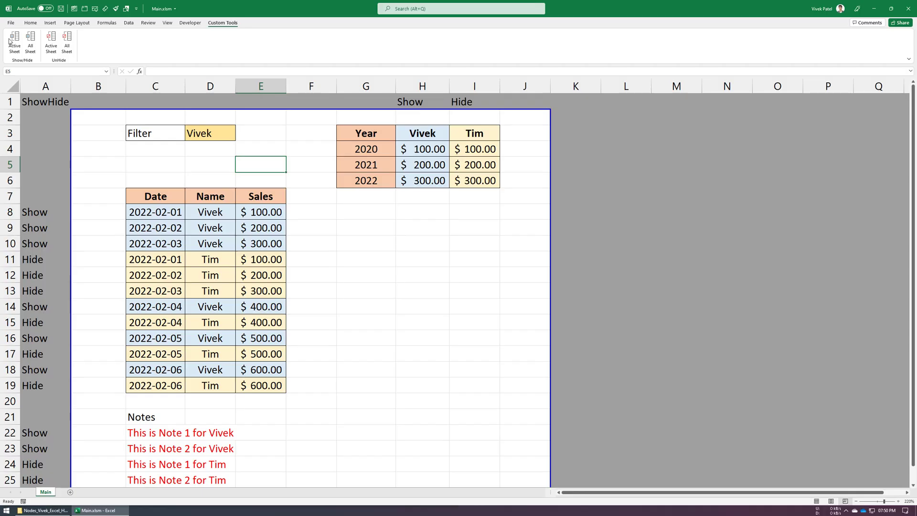
Toggle the Show/Hide Active Sheet macro repeatedly, hiding and revealing Tim's Hide-flagged rows, notes and column
{"action": "left_click", "coordinate": [10, 42]}
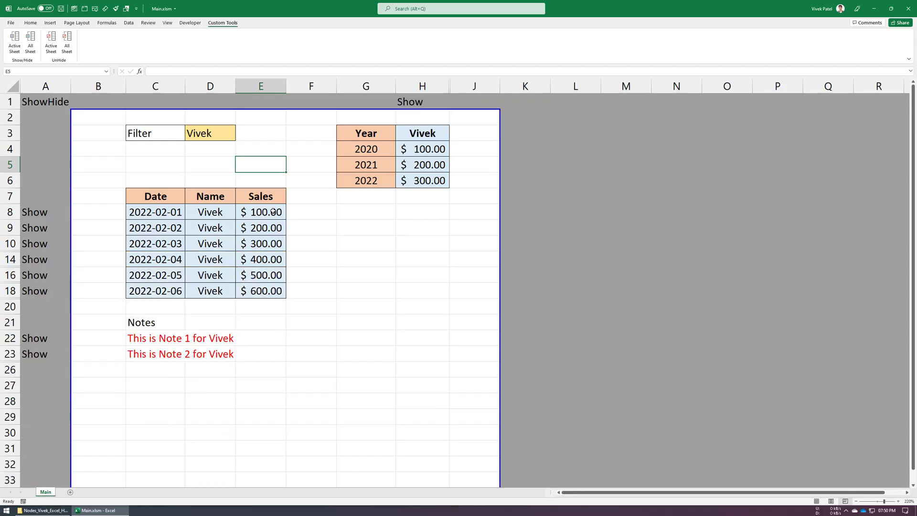
{"action": "left_click", "coordinate": [10, 41]}
{"action": "left_click", "coordinate": [11, 42]}
{"action": "left_click", "coordinate": [11, 42]}
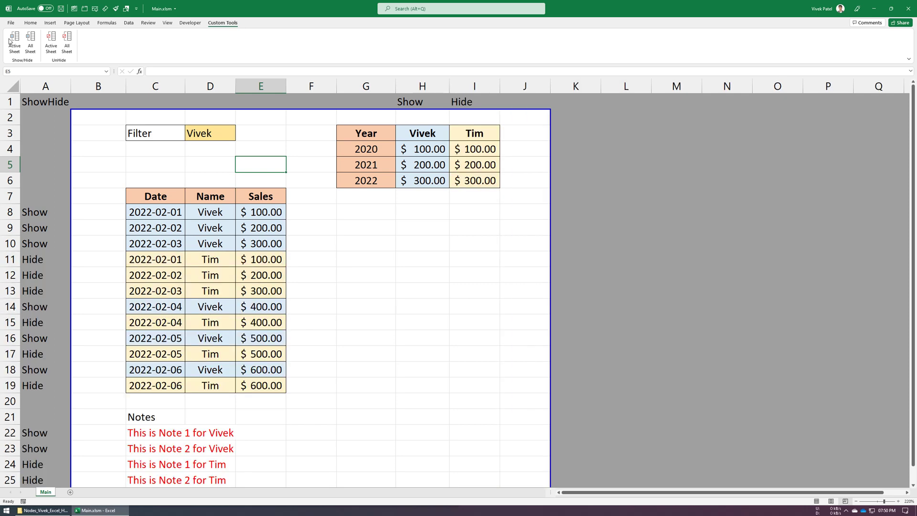
{"action": "left_click", "coordinate": [10, 42]}
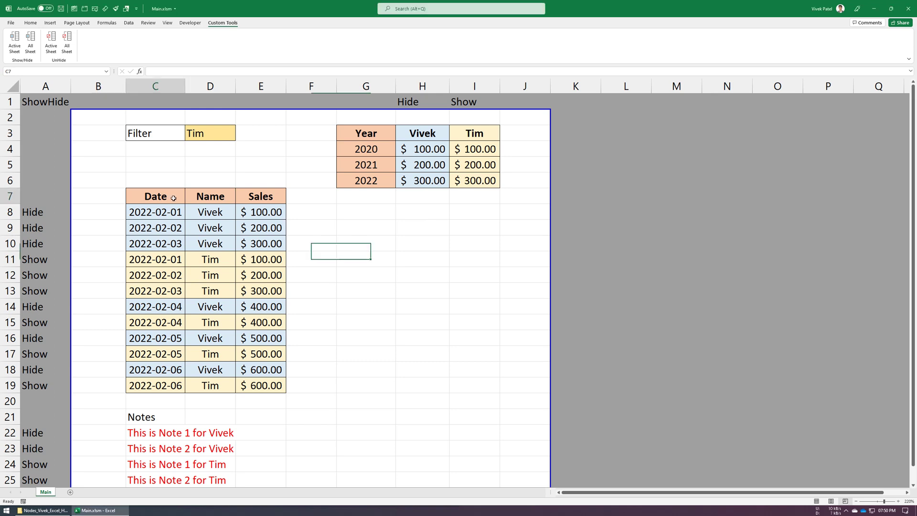
{"action": "left_click_drag", "start_coordinate": [155, 196], "coordinate": [261, 385]}
{"action": "left_click", "coordinate": [317, 229]}
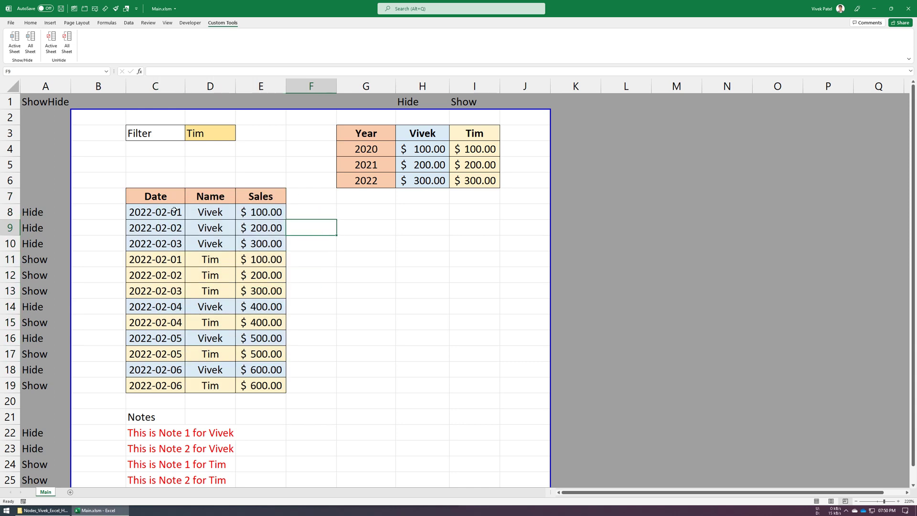
{"action": "left_click_drag", "start_coordinate": [374, 134], "coordinate": [478, 180]}
{"action": "left_click", "coordinate": [419, 215]}
{"action": "left_click_drag", "start_coordinate": [262, 212], "coordinate": [33, 241]}
{"action": "left_click_drag", "start_coordinate": [258, 306], "coordinate": [34, 306]}
{"action": "left_click_drag", "start_coordinate": [270, 342], "coordinate": [33, 342]}
{"action": "left_click", "coordinate": [406, 368]}
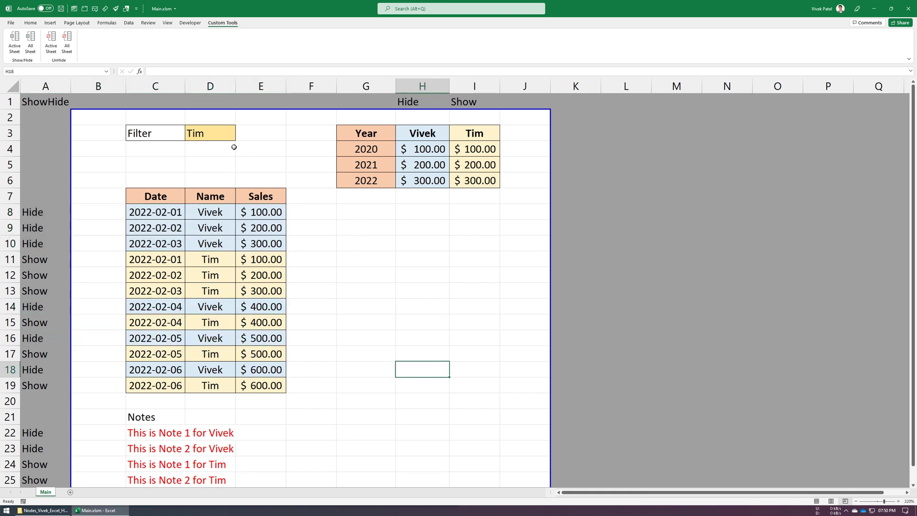
{"action": "left_click", "coordinate": [206, 128]}
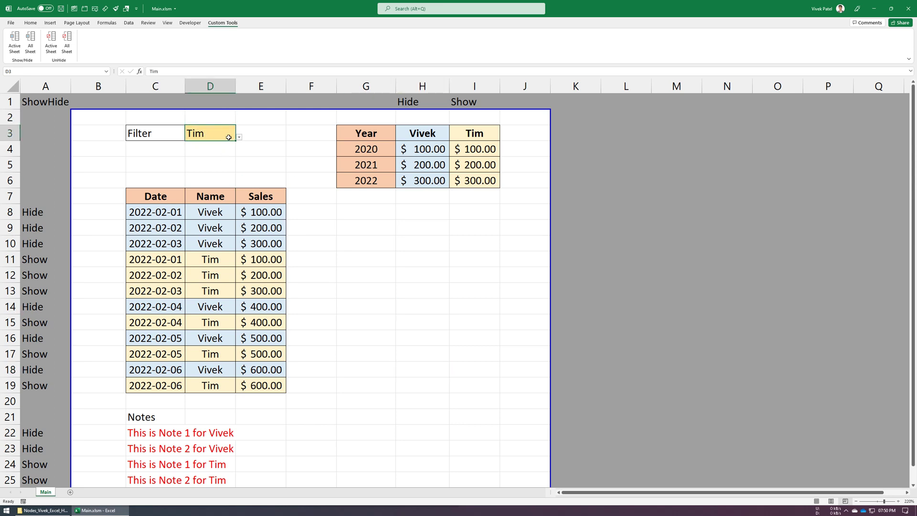
{"action": "left_click", "coordinate": [240, 137]}
{"action": "left_click", "coordinate": [220, 144]}
{"action": "left_click", "coordinate": [246, 160]}
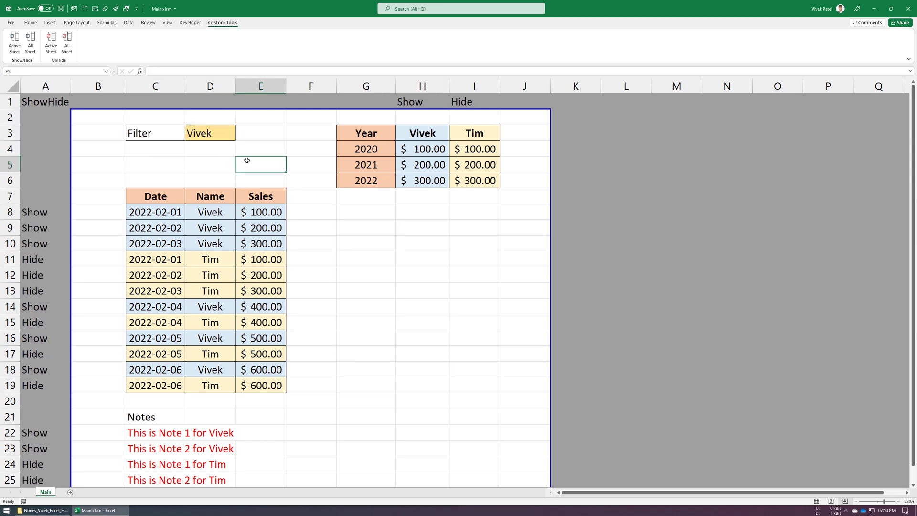
{"action": "left_click", "coordinate": [15, 40]}
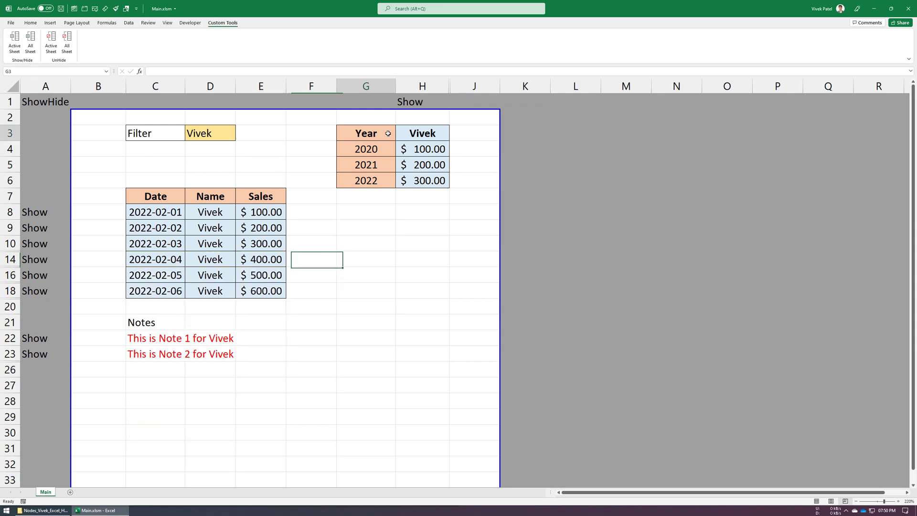
{"action": "left_click_drag", "start_coordinate": [311, 211], "coordinate": [153, 402]}
{"action": "left_click", "coordinate": [384, 349]}
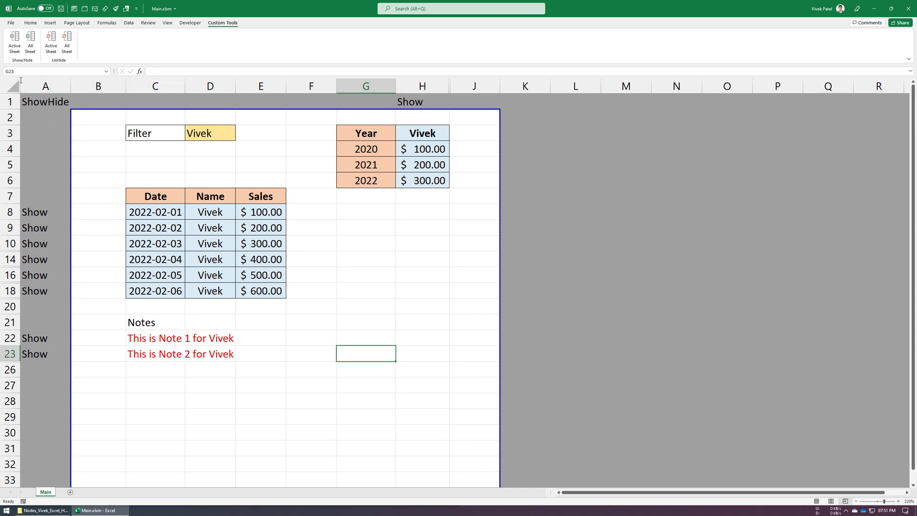
{"action": "left_click", "coordinate": [207, 133]}
{"action": "left_click", "coordinate": [239, 137]}
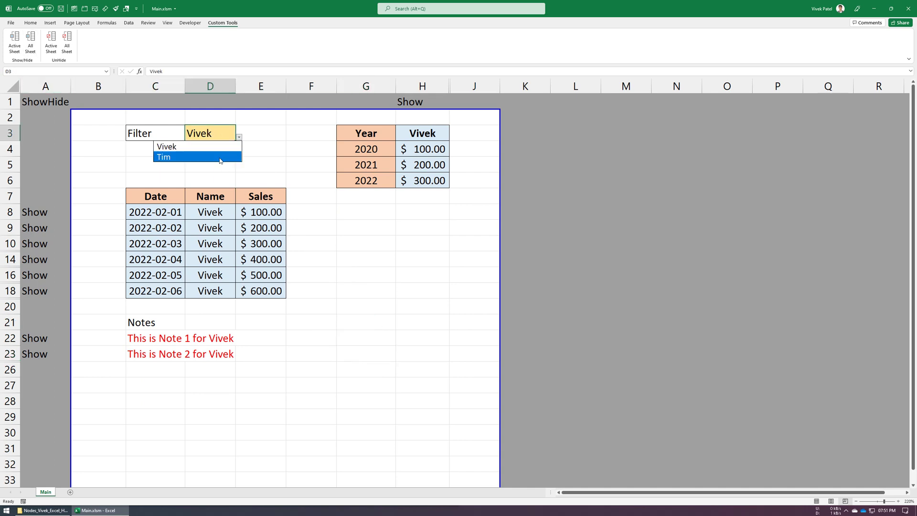
{"action": "left_click", "coordinate": [211, 159]}
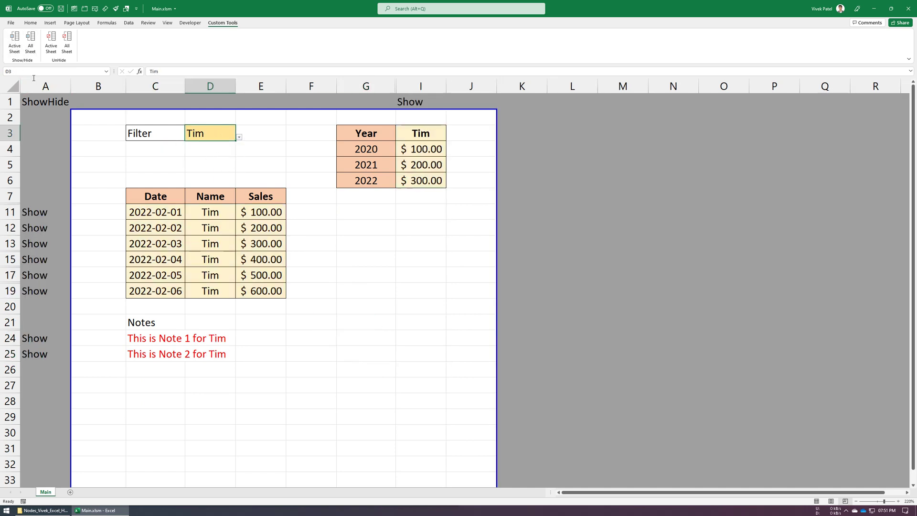
{"action": "left_click", "coordinate": [382, 241]}
{"action": "left_click_drag", "start_coordinate": [152, 211], "coordinate": [260, 290]}
{"action": "left_click", "coordinate": [351, 280]}
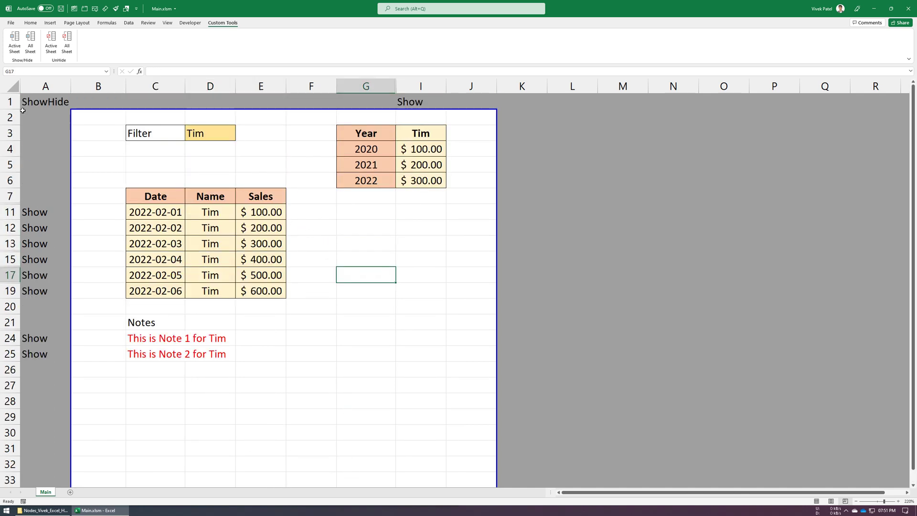
{"action": "left_click", "coordinate": [51, 42]}
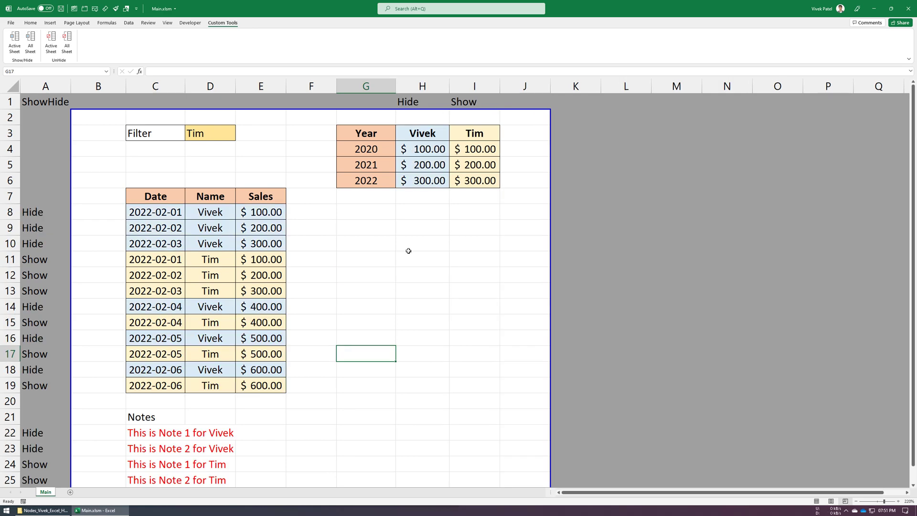
{"action": "left_click", "coordinate": [408, 249]}
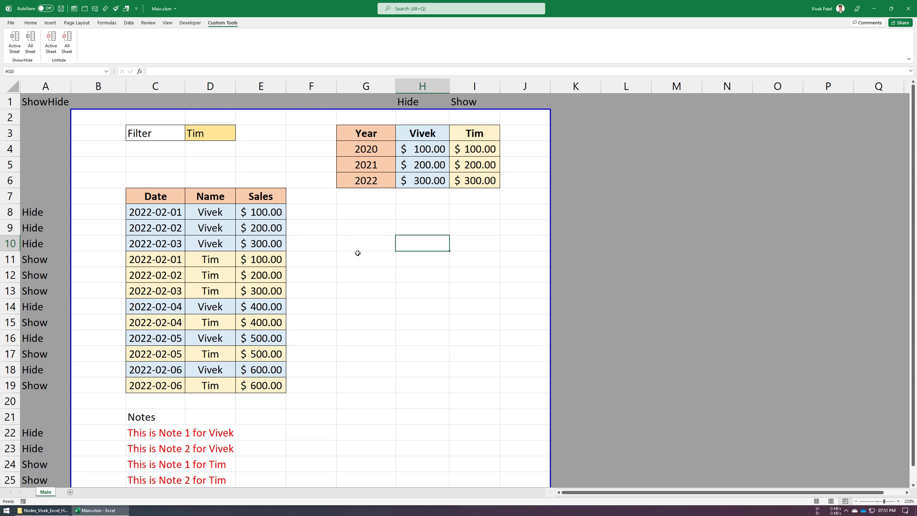
{"action": "left_click", "coordinate": [391, 269]}
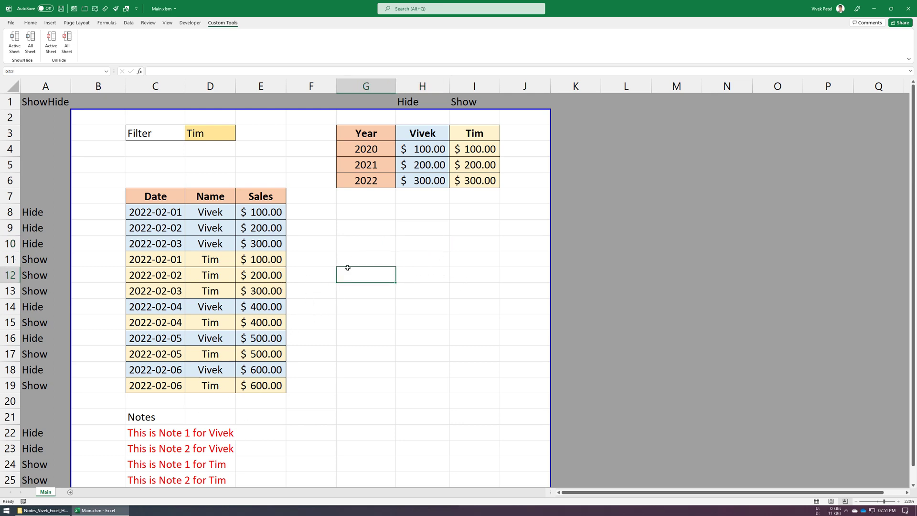
Add Sheet1 and paste a copy of Main's Date/Name/Sales table at C4
{"action": "left_click", "coordinate": [70, 492]}
{"action": "left_click", "coordinate": [46, 492]}
{"action": "left_click", "coordinate": [148, 196]}
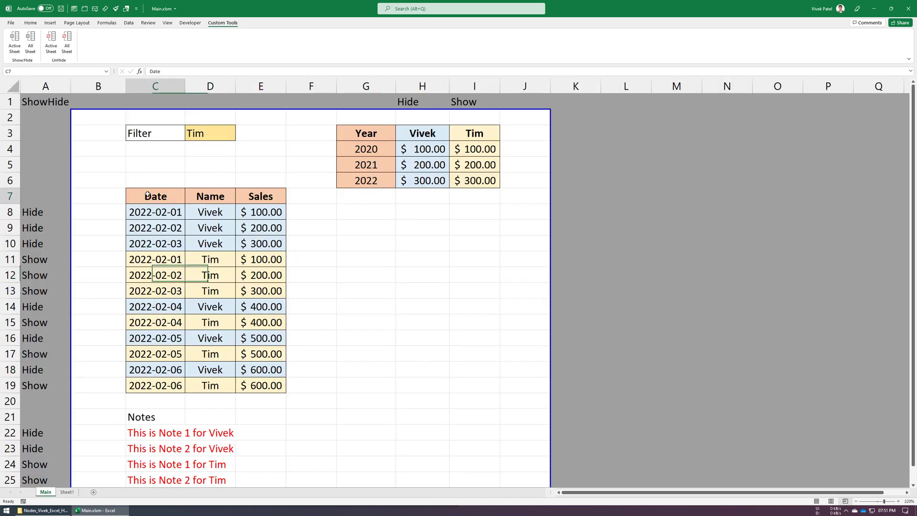
{"action": "left_click_drag", "start_coordinate": [147, 196], "coordinate": [266, 385]}
{"action": "key", "text": "ctrl+c"}
{"action": "left_click", "coordinate": [67, 491]}
{"action": "left_click", "coordinate": [87, 99]}
{"action": "left_click", "coordinate": [51, 96]}
{"action": "left_click", "coordinate": [62, 110]}
{"action": "key", "text": "Return"}
{"action": "scroll", "coordinate": [396, 199], "scroll_direction": "up", "scroll_amount": 10}
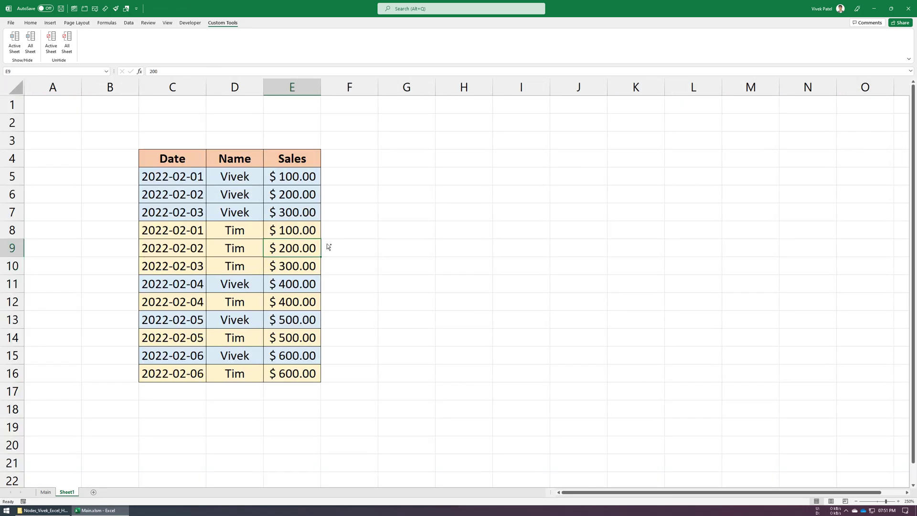
Enter Vivek in D2, save, and insert a blank row above so the name sits in D3
{"action": "key", "text": "Left"}
{"action": "key", "text": "Up"}
{"action": "key", "text": "Up"}
{"action": "key", "text": "Up"}
{"action": "key", "text": "Up"}
{"action": "key", "text": "Up"}
{"action": "key", "text": "Up"}
{"action": "key", "text": "Up"}
{"action": "type", "text": "Vivek"}
{"action": "key", "text": "Return"}
{"action": "key", "text": "ctrl+s"}
{"action": "left_click", "coordinate": [12, 140]}
{"action": "right_click", "coordinate": [12, 122]}
{"action": "left_click", "coordinate": [39, 179]}
{"action": "left_click", "coordinate": [119, 193]}
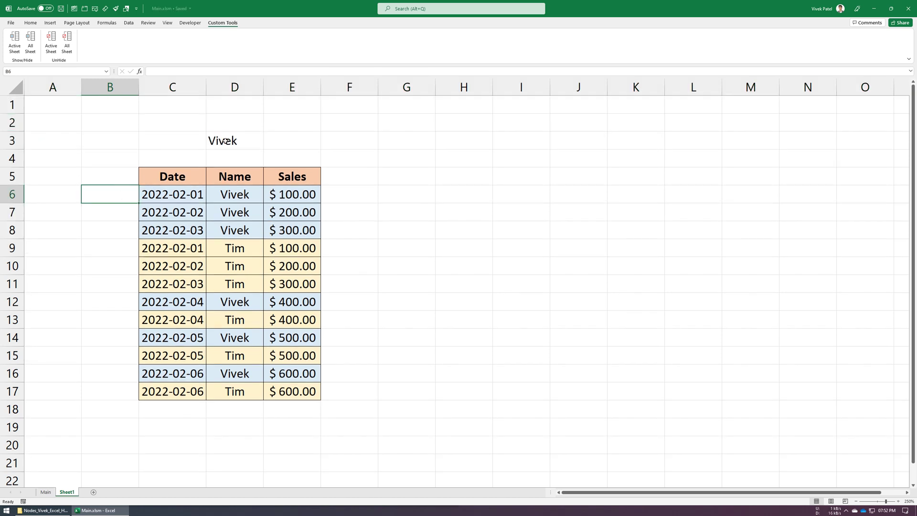
{"action": "left_click", "coordinate": [224, 141]}
{"action": "left_click", "coordinate": [334, 266]}
{"action": "left_click", "coordinate": [64, 194]}
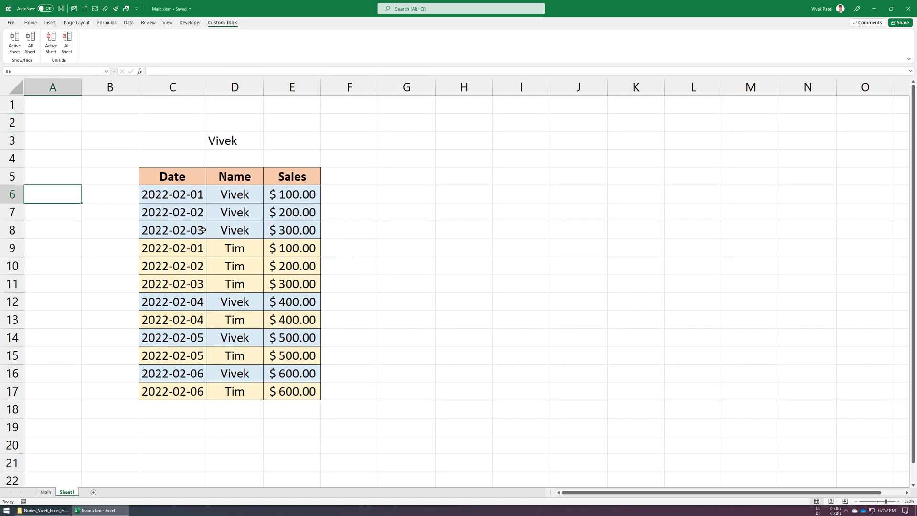
Enter =IF($D$3=D6,"Show","Hide") in A6
{"action": "type", "text": "=IF("}
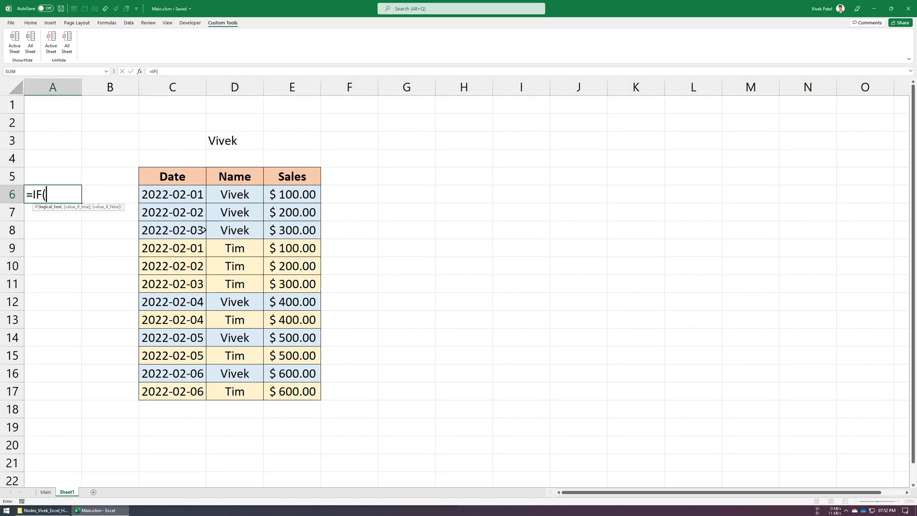
{"action": "left_click", "coordinate": [223, 142]}
{"action": "key", "text": "F4"}
{"action": "type", "text": "="}
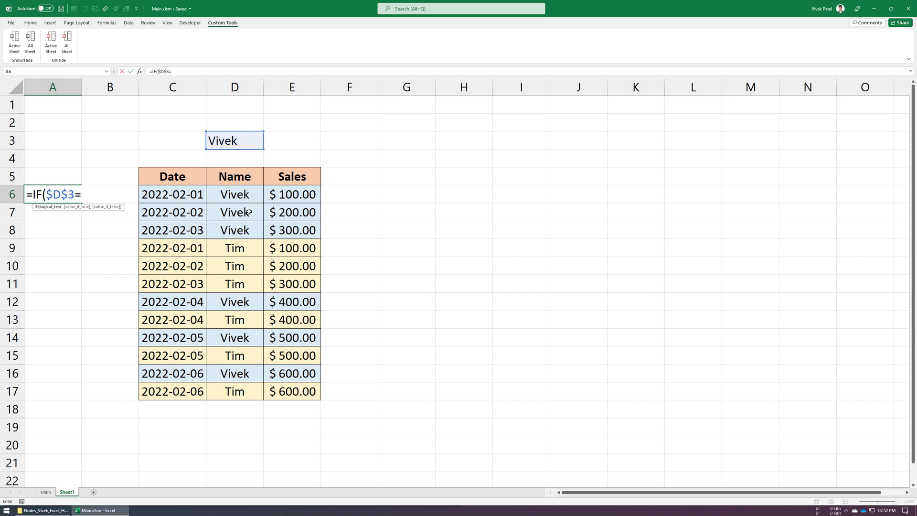
{"action": "left_click", "coordinate": [234, 195]}
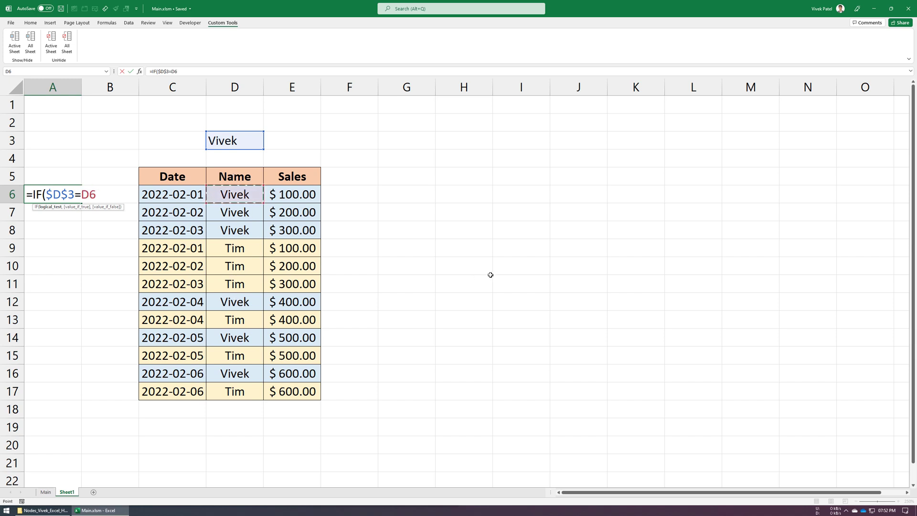
{"action": "type", "text": ",\"Show\",\"Hid"}
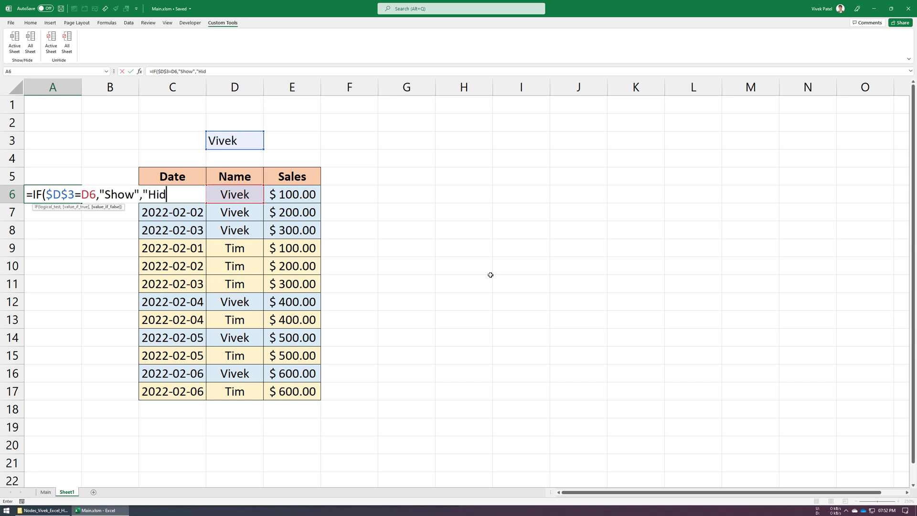
{"action": "type", "text": "e\")"}
{"action": "key", "text": "Return"}
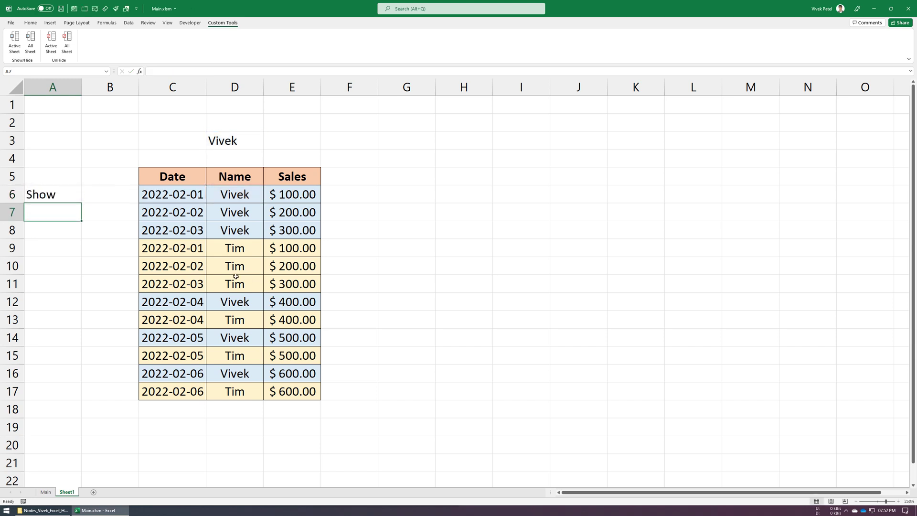
Fill the A6 formula down to A17 and save the workbook
{"action": "left_click", "coordinate": [67, 188]}
{"action": "left_click_drag", "start_coordinate": [81, 203], "coordinate": [82, 399]}
{"action": "left_click", "coordinate": [53, 427]}
{"action": "left_click_drag", "start_coordinate": [52, 193], "coordinate": [61, 389]}
{"action": "left_click", "coordinate": [225, 425]}
{"action": "key", "text": "ctrl+s"}
{"action": "scroll", "coordinate": [452, 250], "scroll_direction": "down", "scroll_amount": 4}
{"action": "scroll", "coordinate": [452, 249], "scroll_direction": "up", "scroll_amount": 4}
{"action": "left_click", "coordinate": [453, 262]}
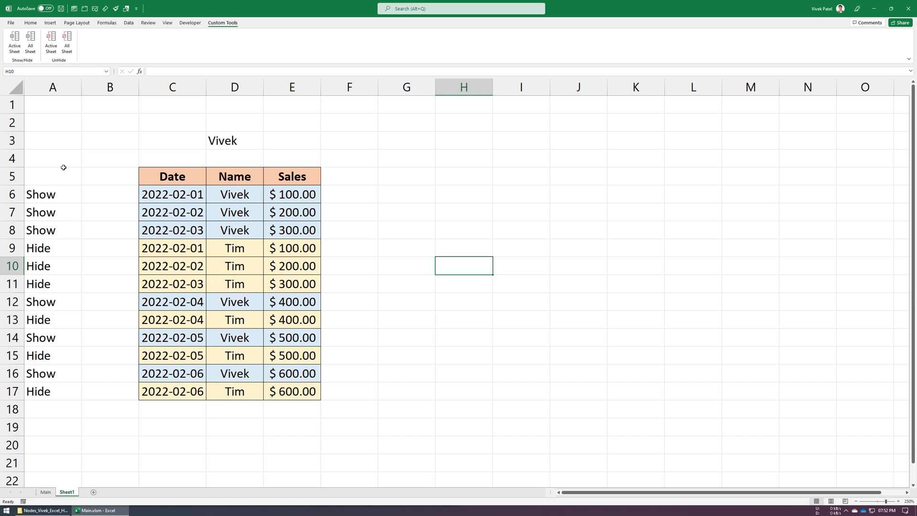
{"action": "left_click", "coordinate": [57, 143]}
{"action": "left_click", "coordinate": [354, 303]}
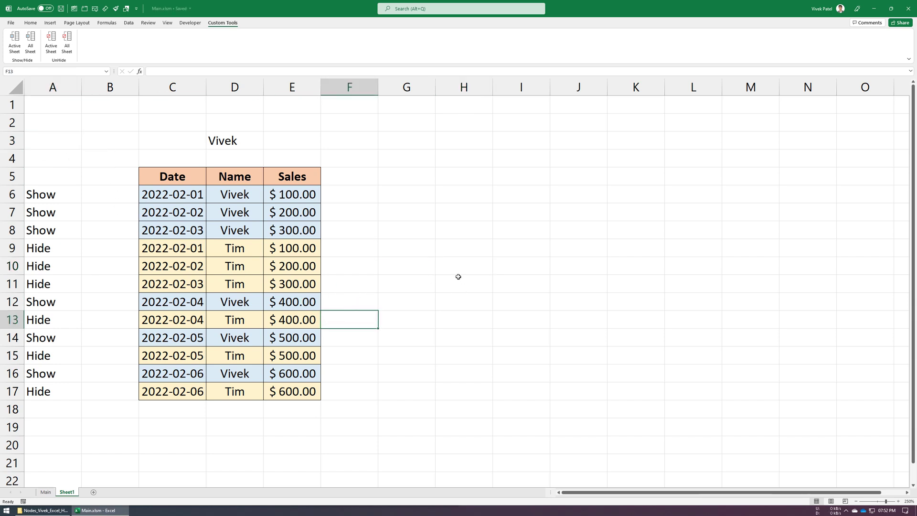
Run Show/Hide Active Sheet, then change the filter name in D3 to Tim
{"action": "left_click", "coordinate": [14, 47]}
{"action": "left_click", "coordinate": [172, 338]}
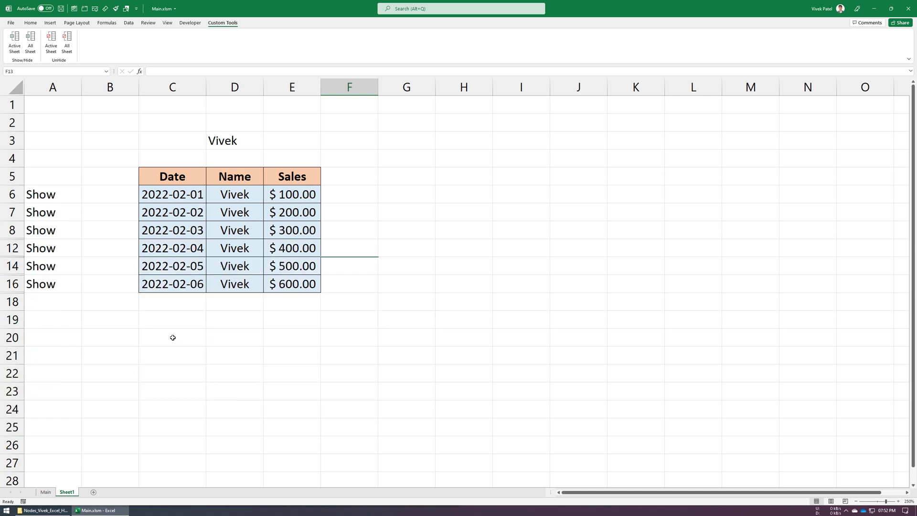
{"action": "left_click", "coordinate": [235, 143]}
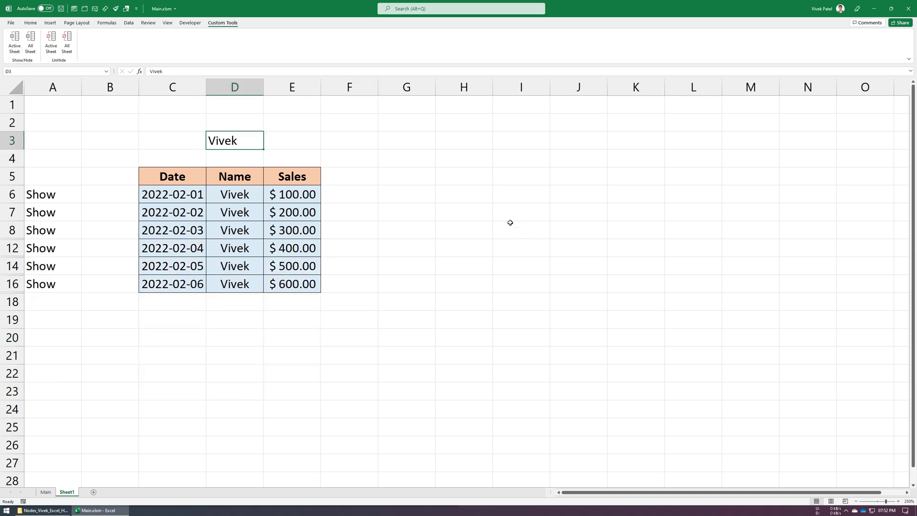
{"action": "type", "text": "Tim"}
{"action": "key", "text": "Return"}
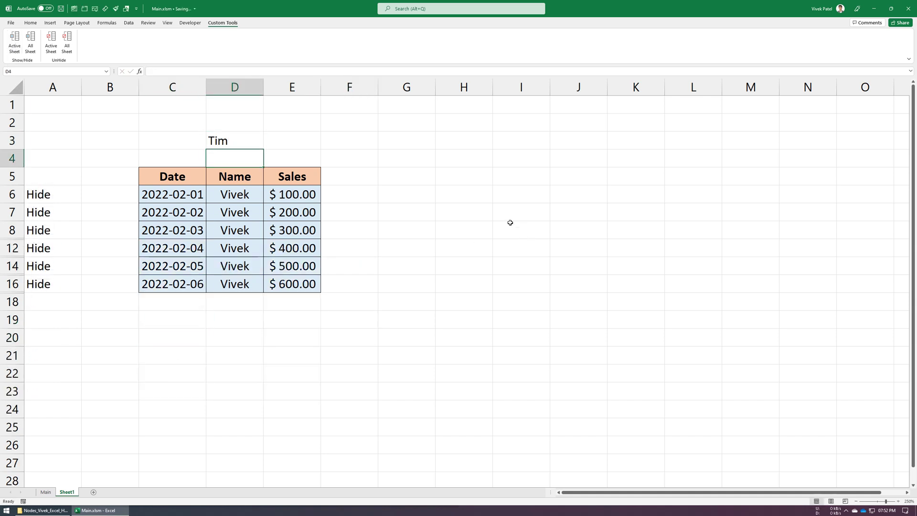
Re-run Show/Hide for Tim, then unhide all rows so the whole A5:E17 table shows
{"action": "left_click", "coordinate": [15, 43]}
{"action": "left_click", "coordinate": [213, 377]}
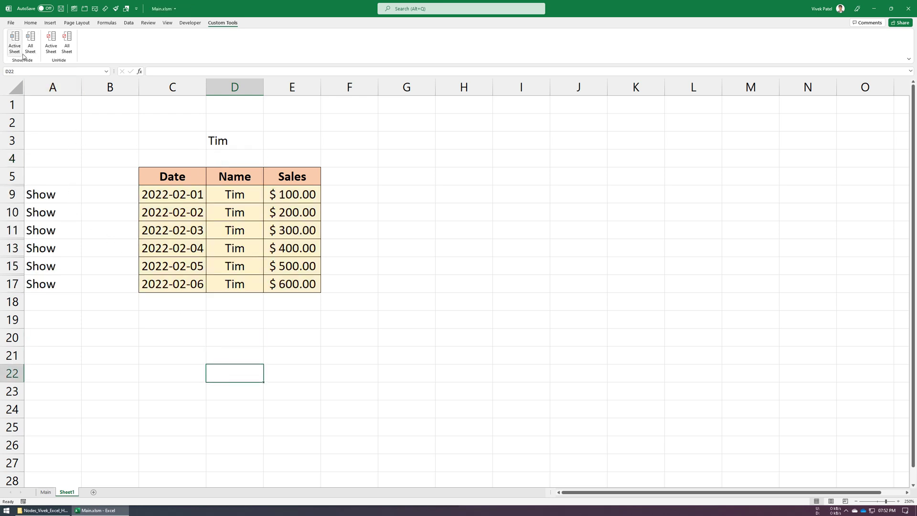
{"action": "left_click", "coordinate": [52, 53]}
{"action": "left_click", "coordinate": [41, 189]}
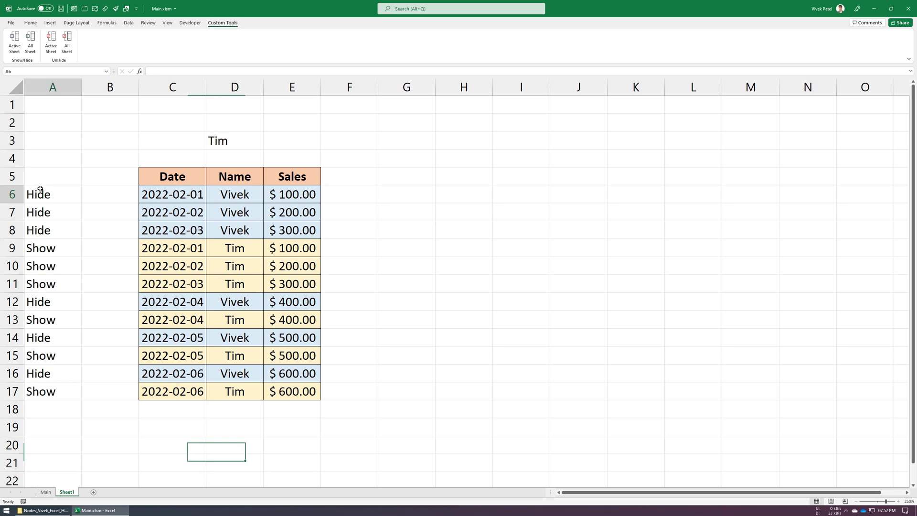
{"action": "left_click", "coordinate": [508, 324]}
{"action": "left_click_drag", "start_coordinate": [53, 176], "coordinate": [309, 388]}
{"action": "left_click", "coordinate": [381, 371]}
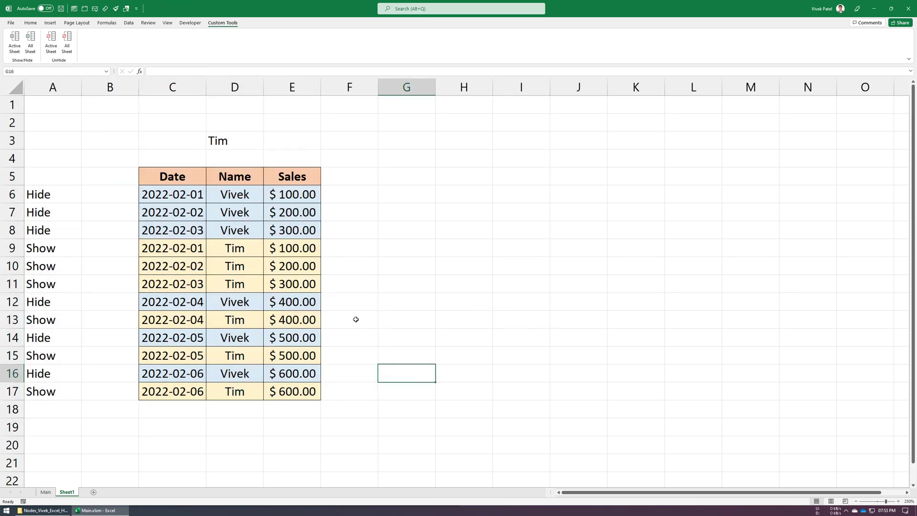
Review the Show/Hide label column A6:A17 on Sheet1
{"action": "left_click", "coordinate": [342, 249]}
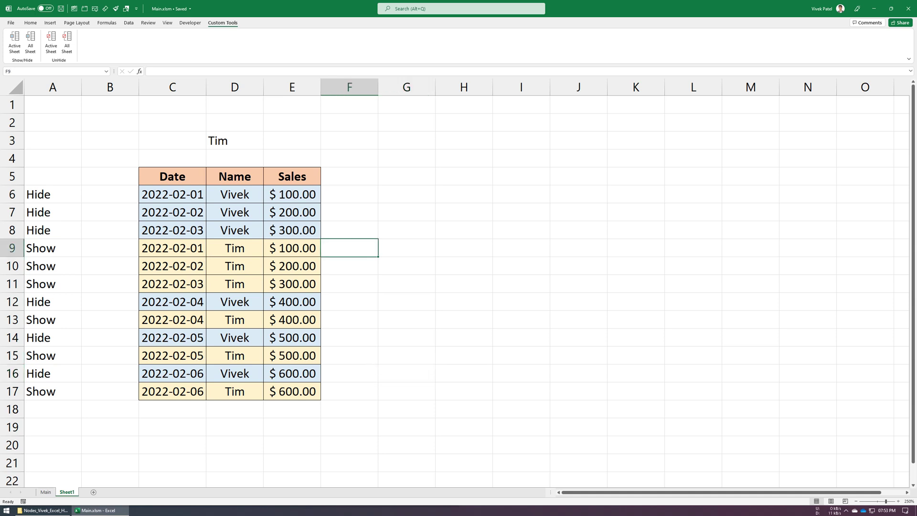
{"action": "left_click_drag", "start_coordinate": [52, 196], "coordinate": [44, 395]}
{"action": "left_click", "coordinate": [50, 424]}
{"action": "left_click", "coordinate": [56, 196]}
Copy Main's Year/Vivek/Tim table from G3:I6 to G19 on Sheet1 and save
{"action": "key", "text": "ctrl+Page_Up"}
{"action": "left_click", "coordinate": [440, 239]}
{"action": "left_click", "coordinate": [362, 137]}
{"action": "key", "text": "ctrl+a"}
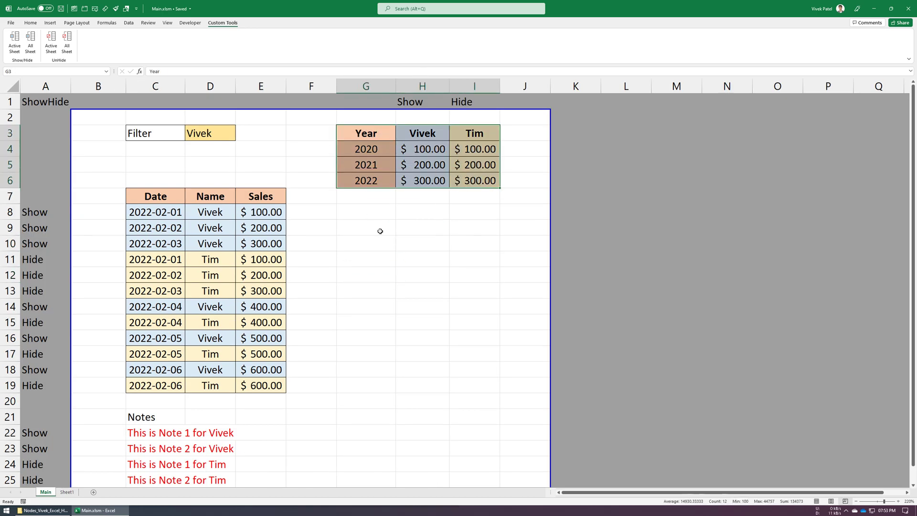
{"action": "key", "text": "ctrl+c"}
{"action": "key", "text": "ctrl+Page_Down"}
{"action": "scroll", "coordinate": [402, 364], "scroll_direction": "down", "scroll_amount": 3}
{"action": "scroll", "coordinate": [416, 362], "scroll_direction": "up", "scroll_amount": 3}
{"action": "scroll", "coordinate": [382, 366], "scroll_direction": "down", "scroll_amount": 1}
{"action": "left_click", "coordinate": [425, 371]}
{"action": "key", "text": "ctrl+v"}
{"action": "key", "text": "ctrl+s"}
{"action": "scroll", "coordinate": [428, 186], "scroll_direction": "up", "scroll_amount": 1}
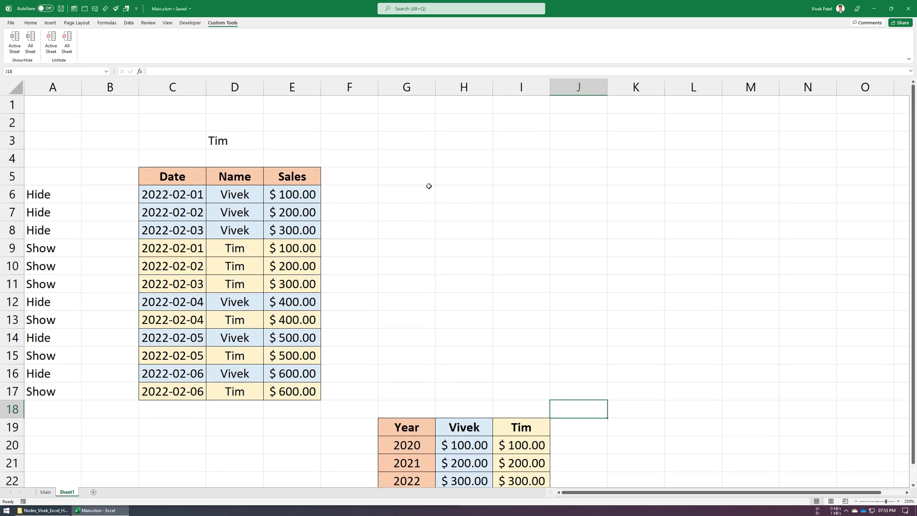
Enter =IF($D$3=H19,"Show","Hide") in H1 and fill it right to I1
{"action": "left_click", "coordinate": [449, 100]}
{"action": "type", "text": "=IF("}
{"action": "left_click", "coordinate": [240, 140]}
{"action": "key", "text": "F4"}
{"action": "type", "text": "=="}
{"action": "left_click", "coordinate": [467, 428]}
{"action": "type", "text": ",\"Show"}
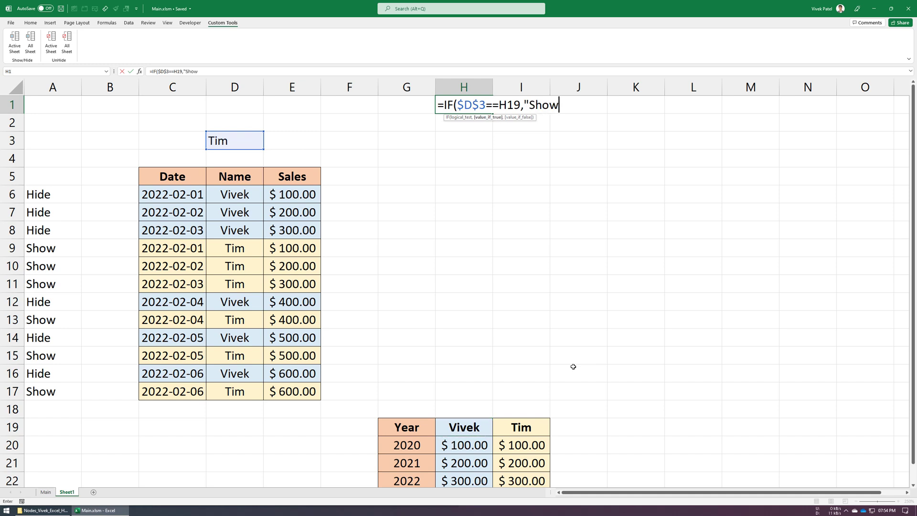
{"action": "type", "text": "\",\"Hide\")"}
{"action": "key", "text": "Return"}
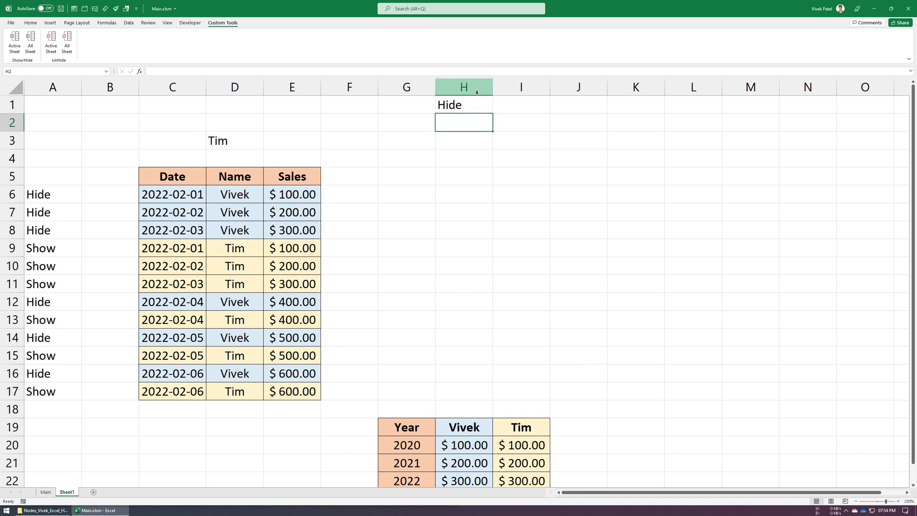
{"action": "left_click", "coordinate": [464, 87]}
{"action": "left_click", "coordinate": [474, 104]}
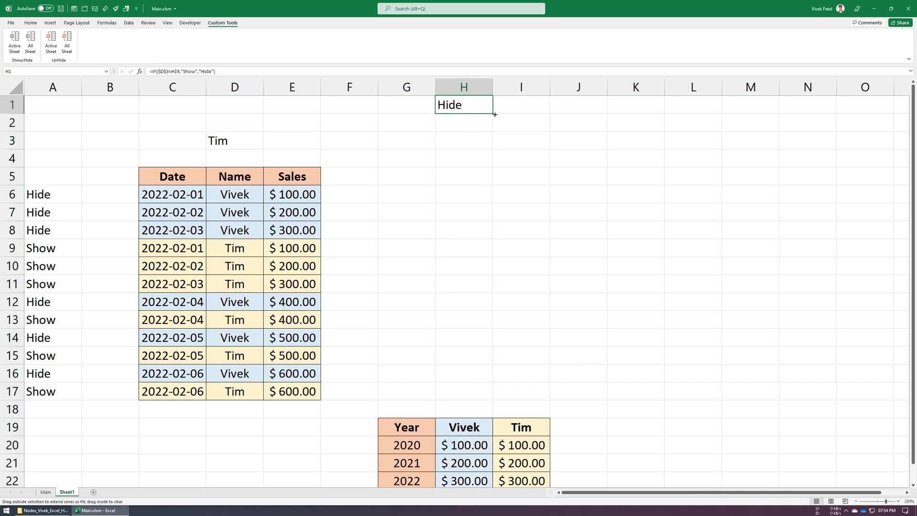
{"action": "left_click_drag", "start_coordinate": [493, 118], "coordinate": [523, 115]}
{"action": "left_click", "coordinate": [518, 159]}
Set D3 to Vivek and run Show/Hide Active Sheet to hide Tim's rows and column
{"action": "left_click", "coordinate": [234, 140]}
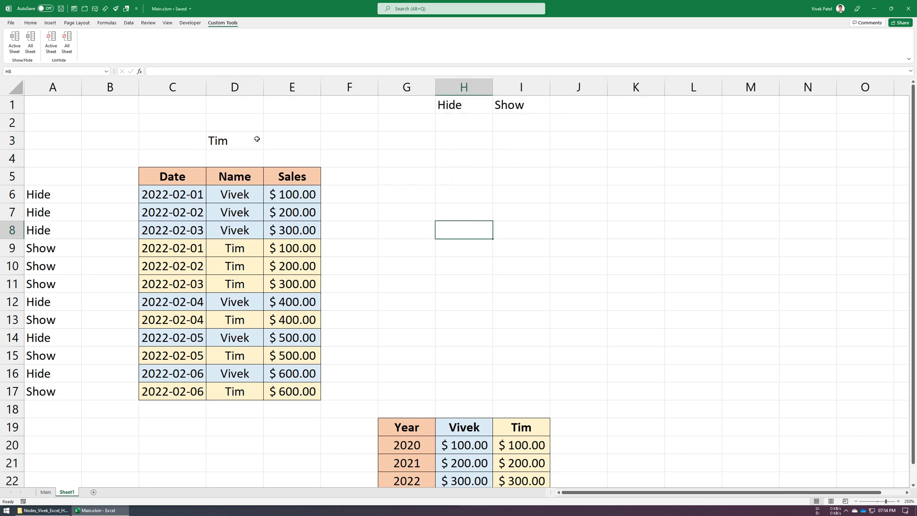
{"action": "left_click", "coordinate": [15, 42]}
{"action": "left_click", "coordinate": [464, 247]}
{"action": "left_click_drag", "start_coordinate": [442, 318], "coordinate": [528, 342]}
{"action": "left_click", "coordinate": [491, 248]}
{"action": "left_click", "coordinate": [216, 149]}
{"action": "type", "text": "Vivek"}
{"action": "key", "text": "Return"}
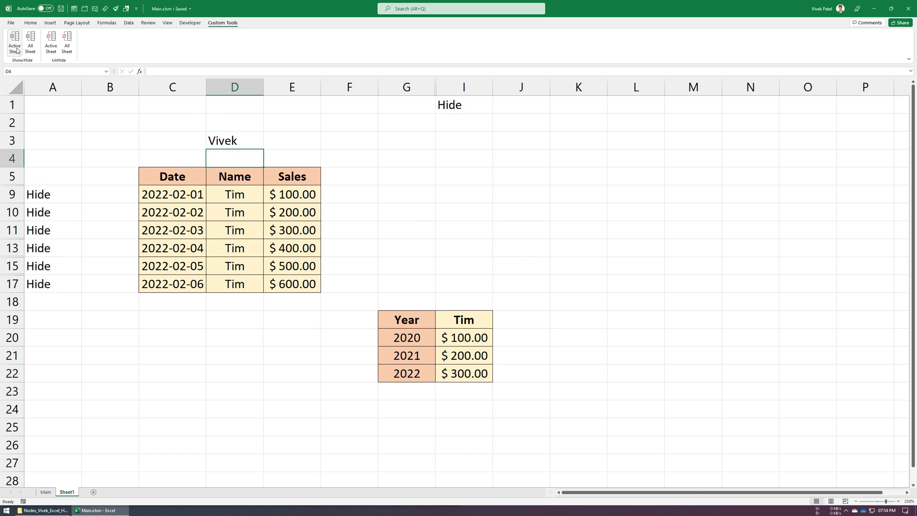
{"action": "left_click", "coordinate": [17, 50]}
{"action": "left_click", "coordinate": [408, 266]}
Select the filter name cell D3 and review the filtered Sheet1
{"action": "key", "text": "Up"}
{"action": "key", "text": "Up"}
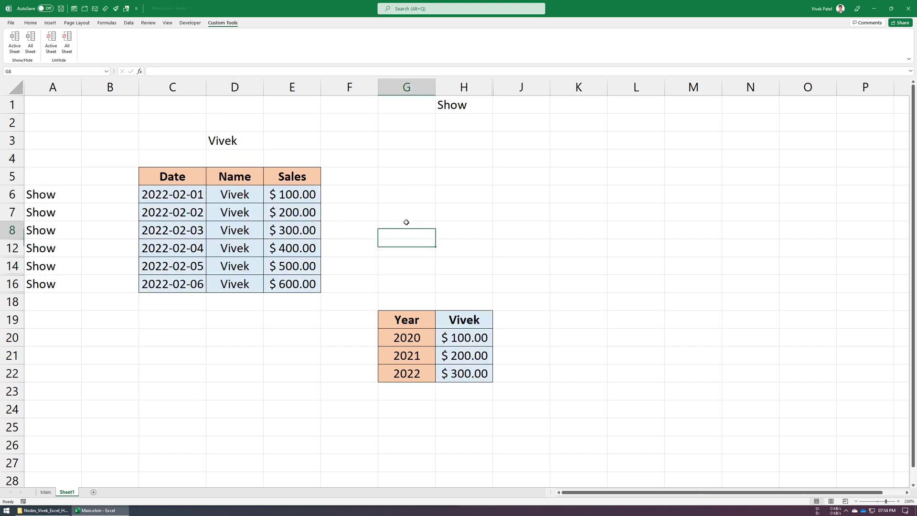
{"action": "left_click", "coordinate": [200, 128]}
{"action": "left_click", "coordinate": [231, 150]}
{"action": "left_click", "coordinate": [184, 417]}
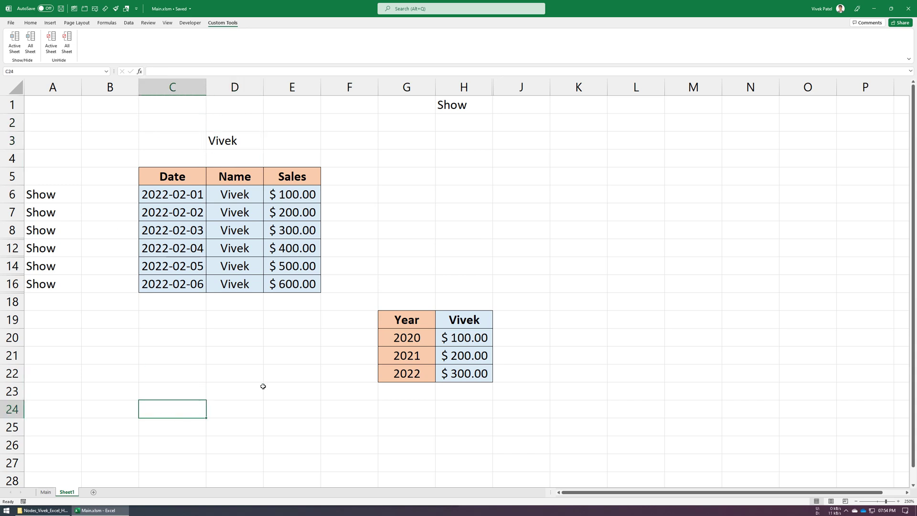
{"action": "left_click", "coordinate": [451, 159]}
{"action": "left_click", "coordinate": [237, 143]}
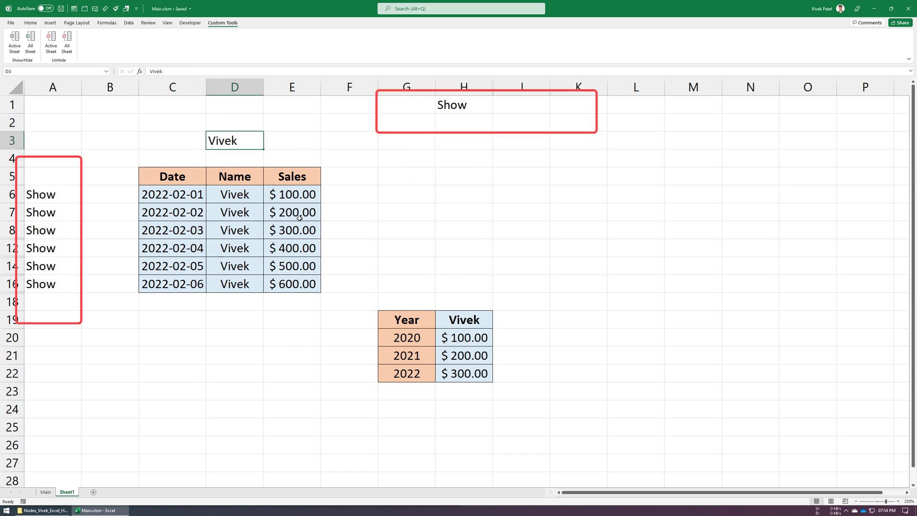
{"action": "left_click", "coordinate": [349, 200]}
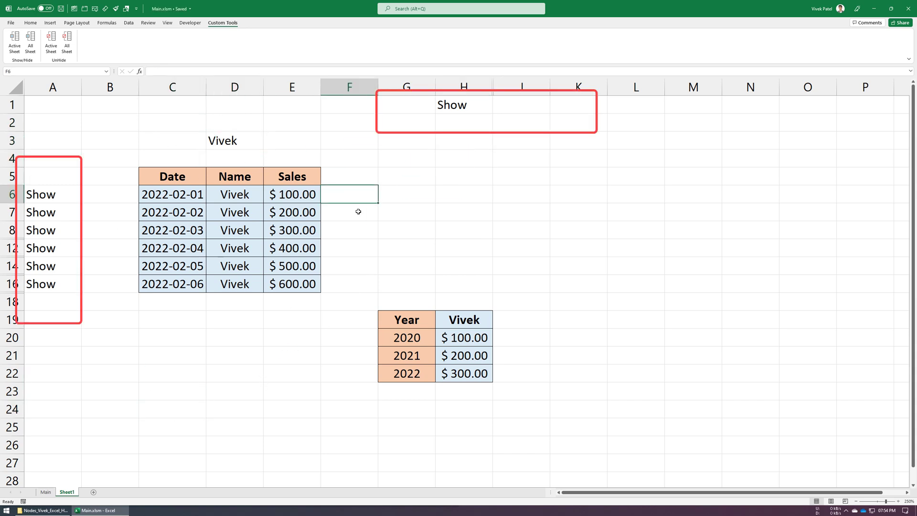
In Page Break Preview, drag the print area to B2:J25, excluding column A and row 1
{"action": "key", "text": "alt+w"}
{"action": "key", "text": "i"}
{"action": "scroll", "coordinate": [101, 142], "scroll_direction": "up", "scroll_amount": 5}
{"action": "left_click_drag", "start_coordinate": [18, 122], "coordinate": [56, 123]}
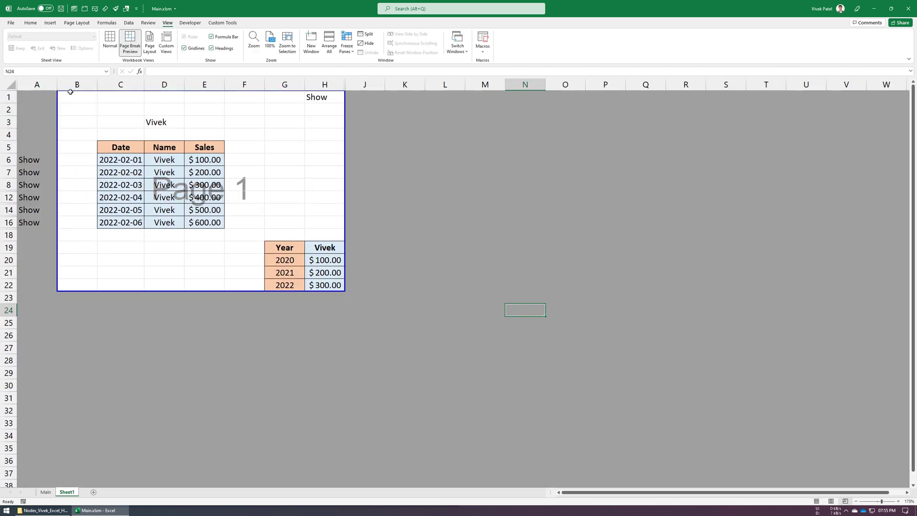
{"action": "left_click_drag", "start_coordinate": [71, 91], "coordinate": [71, 103]}
{"action": "left_click", "coordinate": [325, 185]}
{"action": "scroll", "coordinate": [324, 185], "scroll_direction": "up", "scroll_amount": 3}
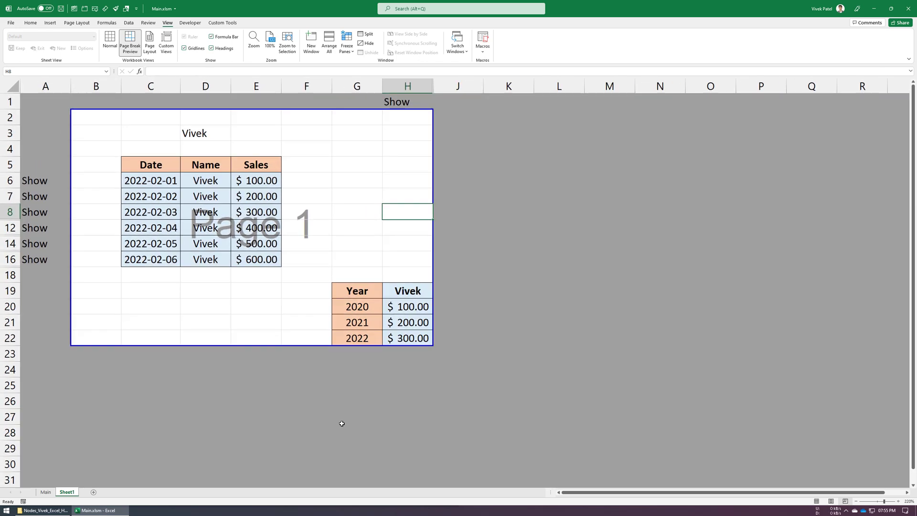
{"action": "left_click_drag", "start_coordinate": [433, 340], "coordinate": [454, 391]}
{"action": "left_click", "coordinate": [561, 344]}
{"action": "left_click", "coordinate": [258, 318]}
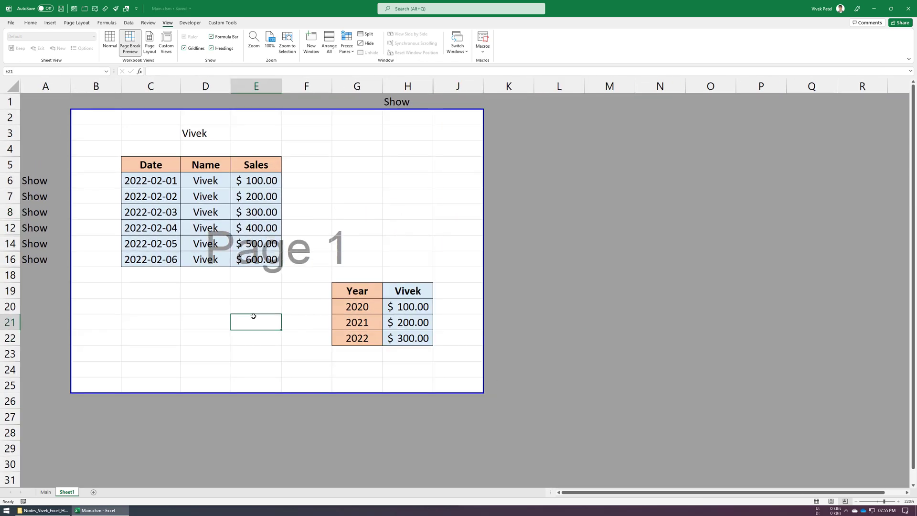
{"action": "scroll", "coordinate": [256, 299], "scroll_direction": "down", "scroll_amount": 6}
{"action": "scroll", "coordinate": [241, 301], "scroll_direction": "up", "scroll_amount": 6}
{"action": "left_click", "coordinate": [209, 299]}
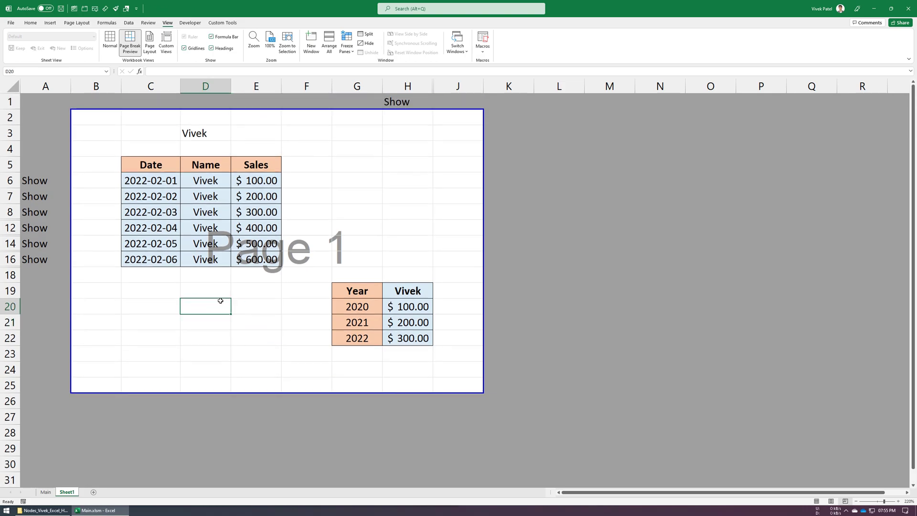
{"action": "scroll", "coordinate": [200, 286], "scroll_direction": "up", "scroll_amount": 1, "text": "ctrl"}
{"action": "key", "text": "ctrl+p"}
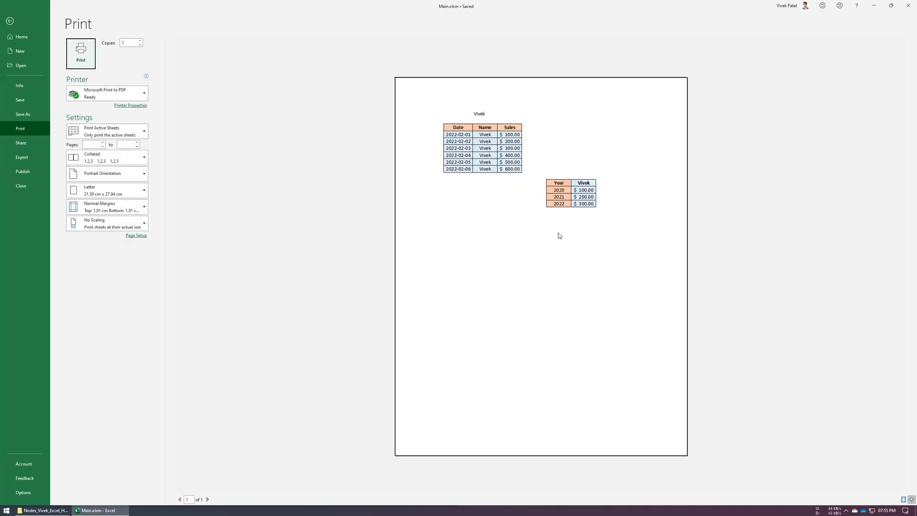
{"action": "key", "text": "Escape"}
{"action": "left_click", "coordinate": [432, 186]}
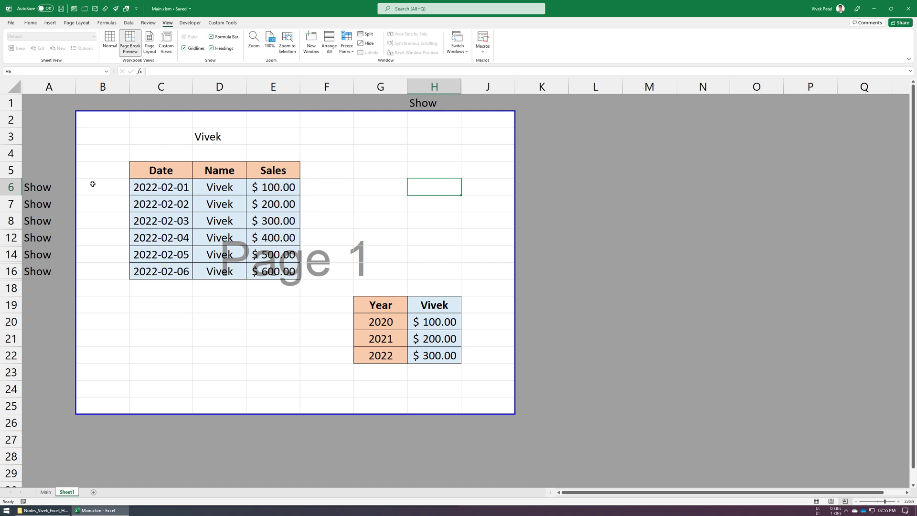
Type the label ShowHide into cell A1 of Sheet1
{"action": "key", "text": "ctrl+Home"}
{"action": "type", "text": "Show"}
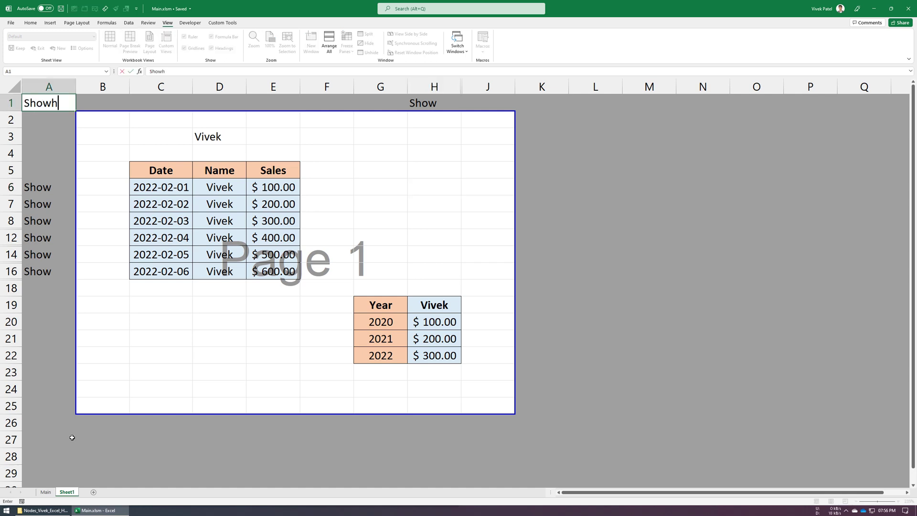
{"action": "type", "text": "hid"}
{"action": "key", "text": "BackSpace"}
{"action": "key", "text": "BackSpace"}
{"action": "key", "text": "BackSpace"}
{"action": "type", "text": "Hide"}
{"action": "key", "text": "Return"}
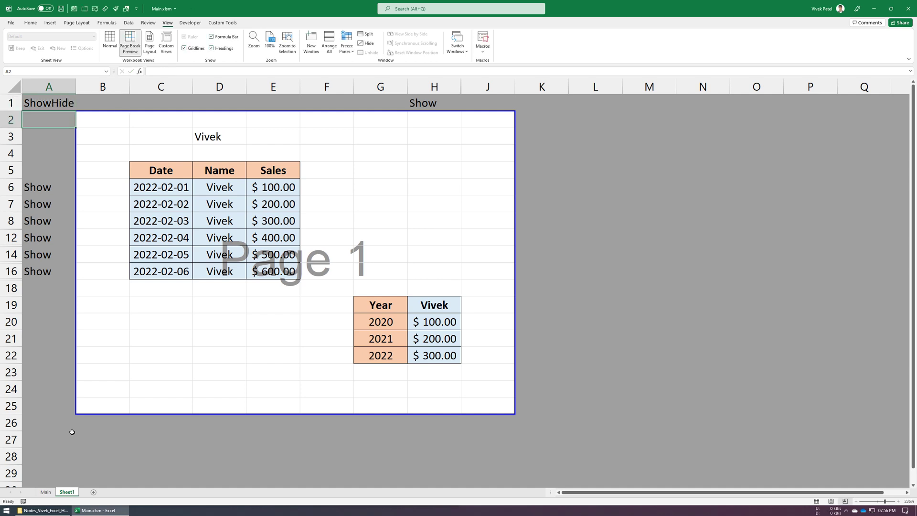
Copy the ShowHide label to Main's A1 and save the workbook
{"action": "left_click", "coordinate": [49, 100]}
{"action": "key", "text": "ctrl+c"}
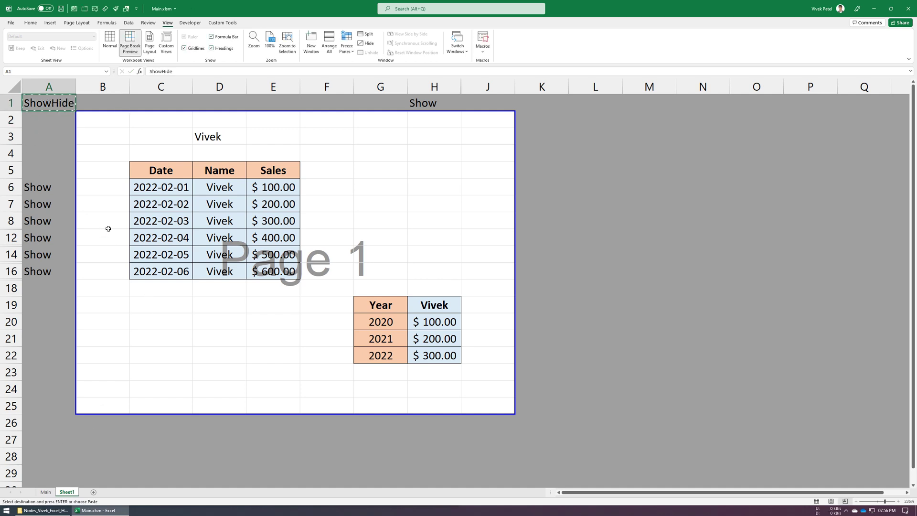
{"action": "left_click", "coordinate": [46, 491]}
{"action": "left_click", "coordinate": [46, 86]}
{"action": "left_click", "coordinate": [44, 143]}
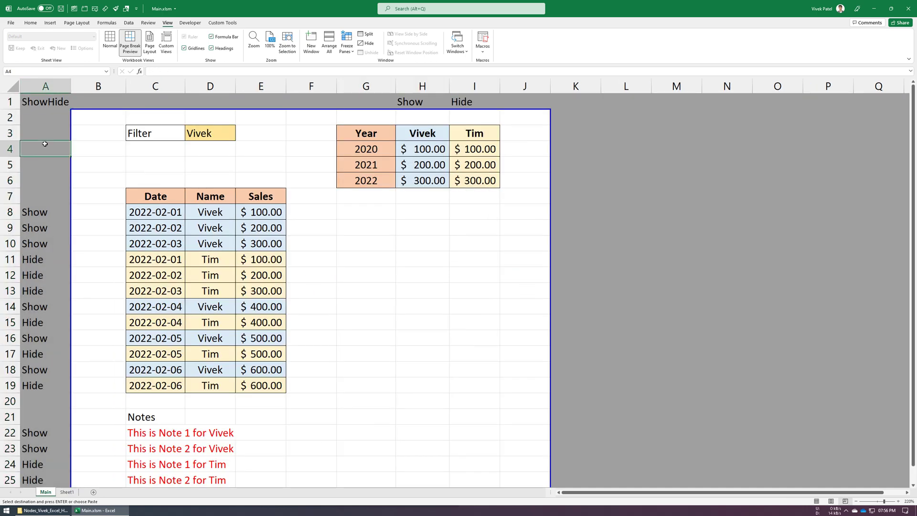
{"action": "key", "text": "ctrl+s"}
{"action": "left_click", "coordinate": [391, 316]}
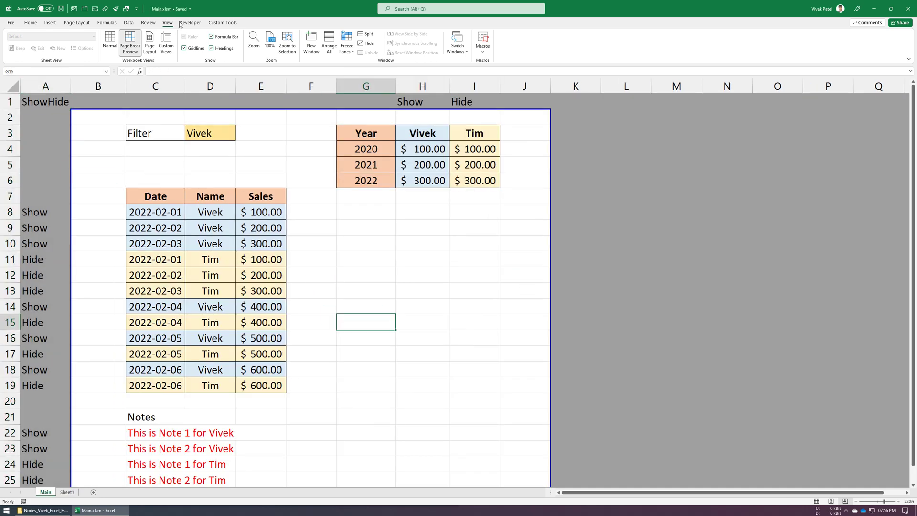
{"action": "left_click", "coordinate": [231, 25]}
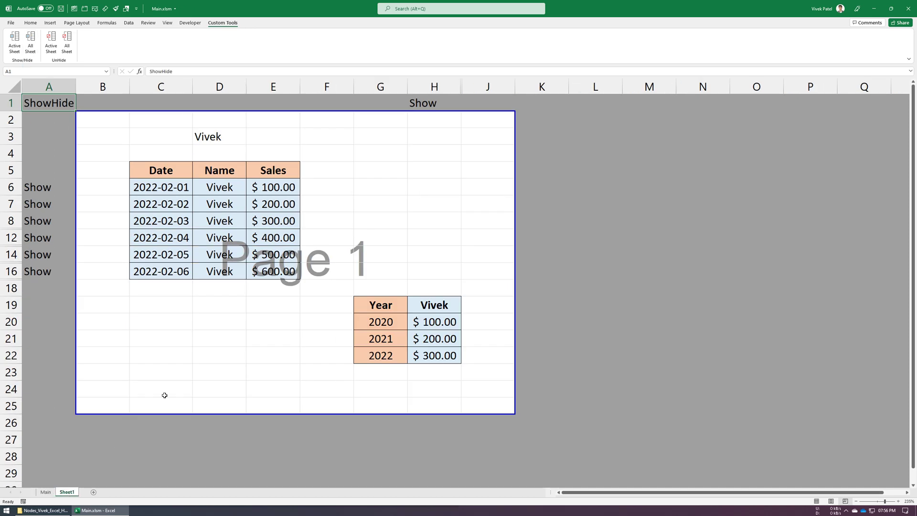
Link Sheet1's name cell D3 to Main's filter with the formula =+Main!D3
{"action": "left_click", "coordinate": [46, 492]}
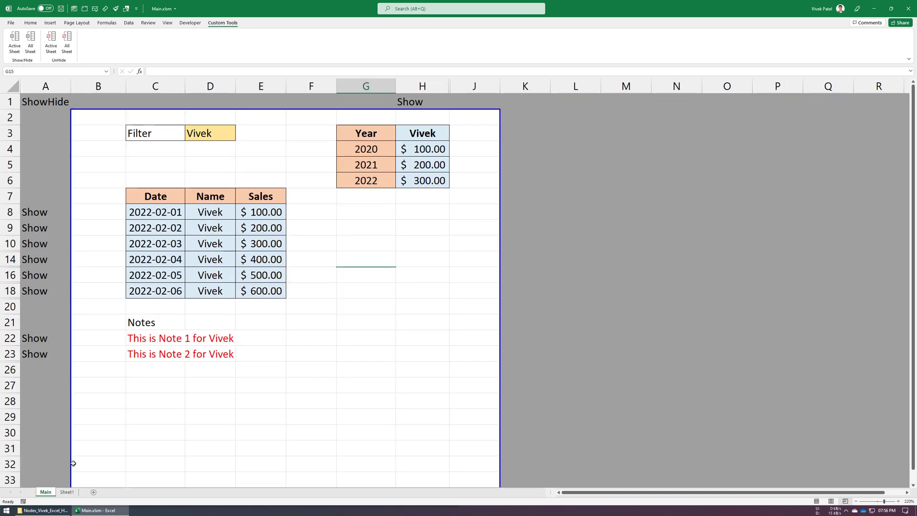
{"action": "left_click", "coordinate": [370, 340]}
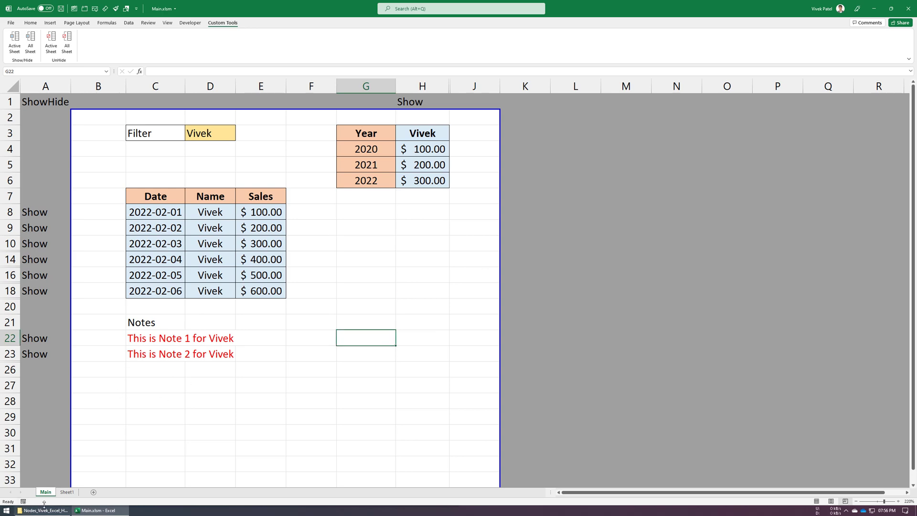
{"action": "left_click", "coordinate": [60, 494]}
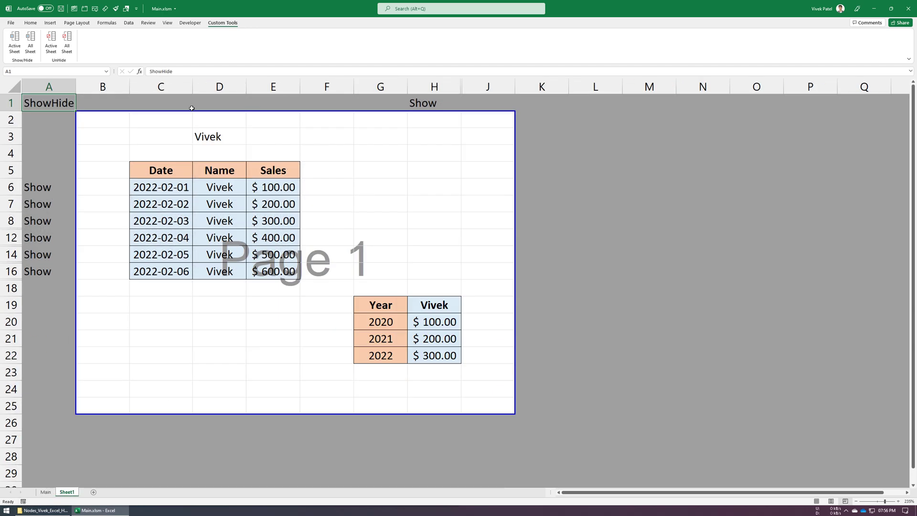
{"action": "left_click", "coordinate": [210, 142]}
{"action": "type", "text": "+"}
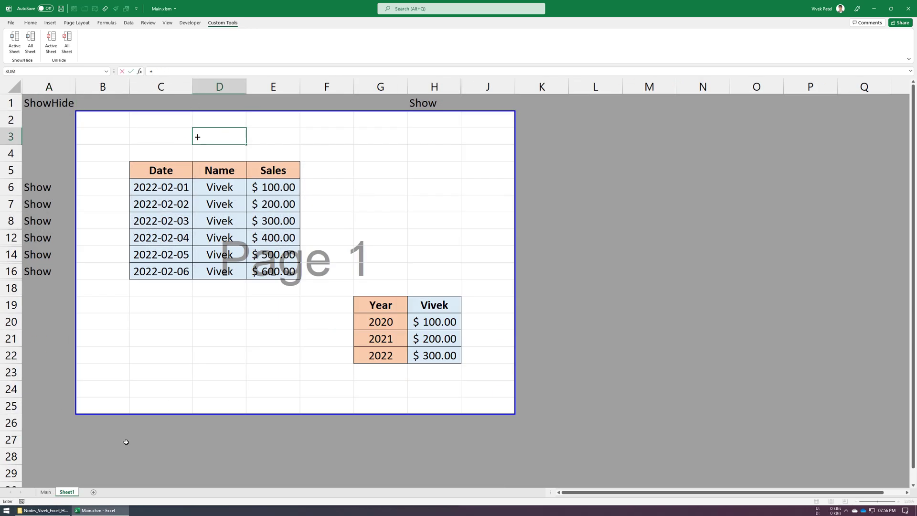
{"action": "left_click", "coordinate": [45, 492]}
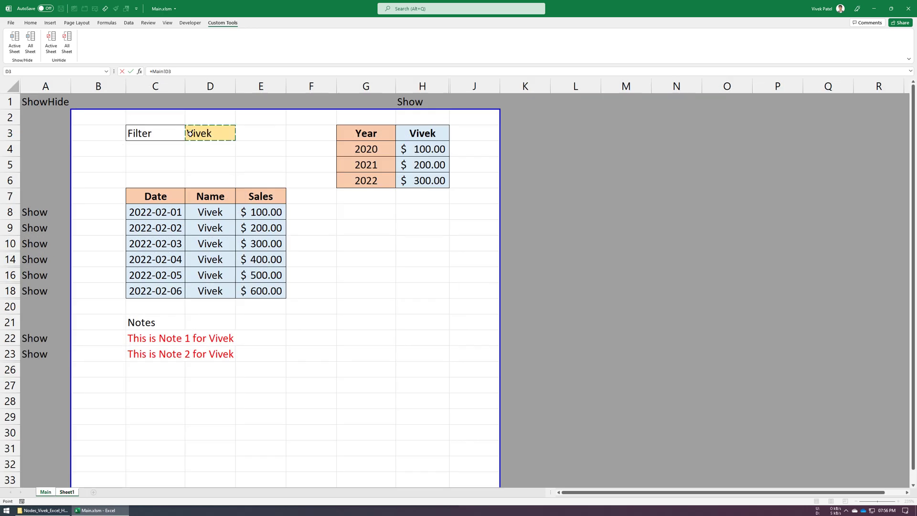
{"action": "key", "text": "Return"}
Change Main's D3 name filter to Tim so only Tim's rows and notes show
{"action": "left_click", "coordinate": [47, 491]}
{"action": "left_click", "coordinate": [225, 135]}
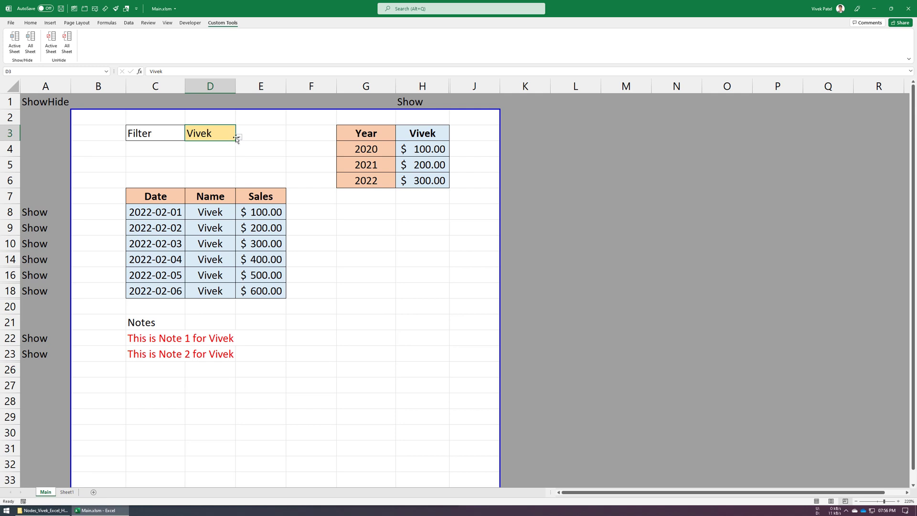
{"action": "left_click", "coordinate": [238, 137]}
{"action": "left_click", "coordinate": [232, 154]}
{"action": "left_click", "coordinate": [258, 173]}
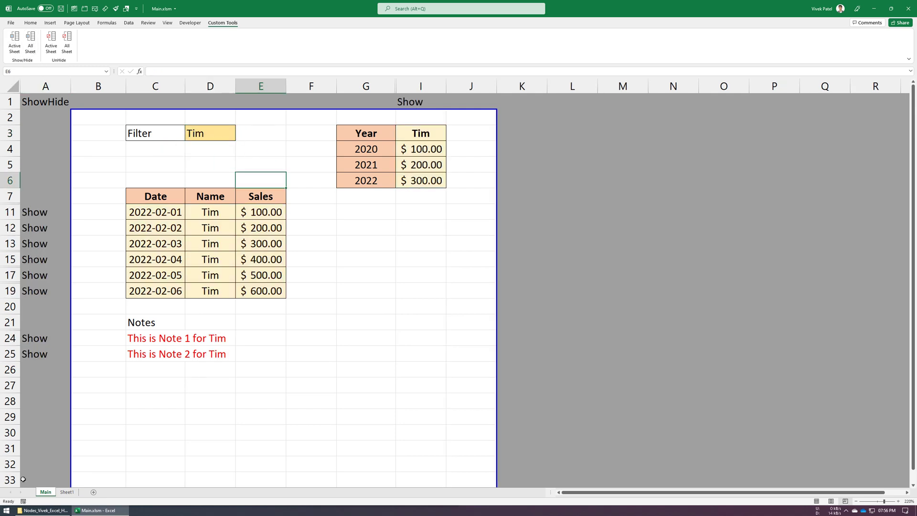
Check that Sheet1 shows Tim in D3, with Tim's six sales rows and yearly column
{"action": "left_click", "coordinate": [67, 492]}
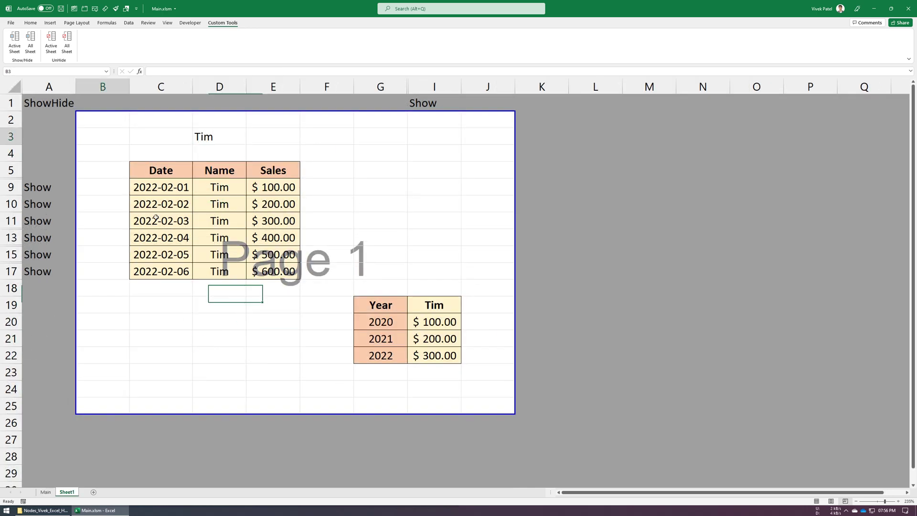
{"action": "left_click_drag", "start_coordinate": [103, 136], "coordinate": [491, 380]}
{"action": "left_click", "coordinate": [487, 387]}
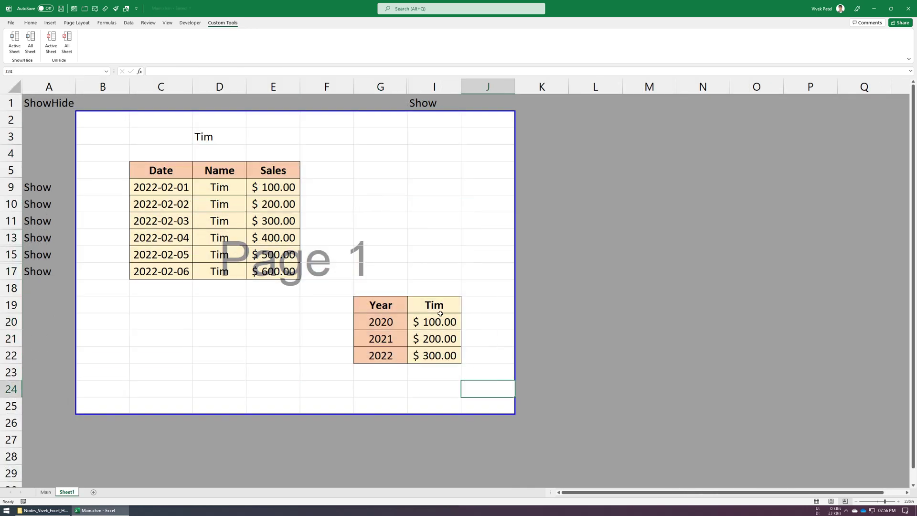